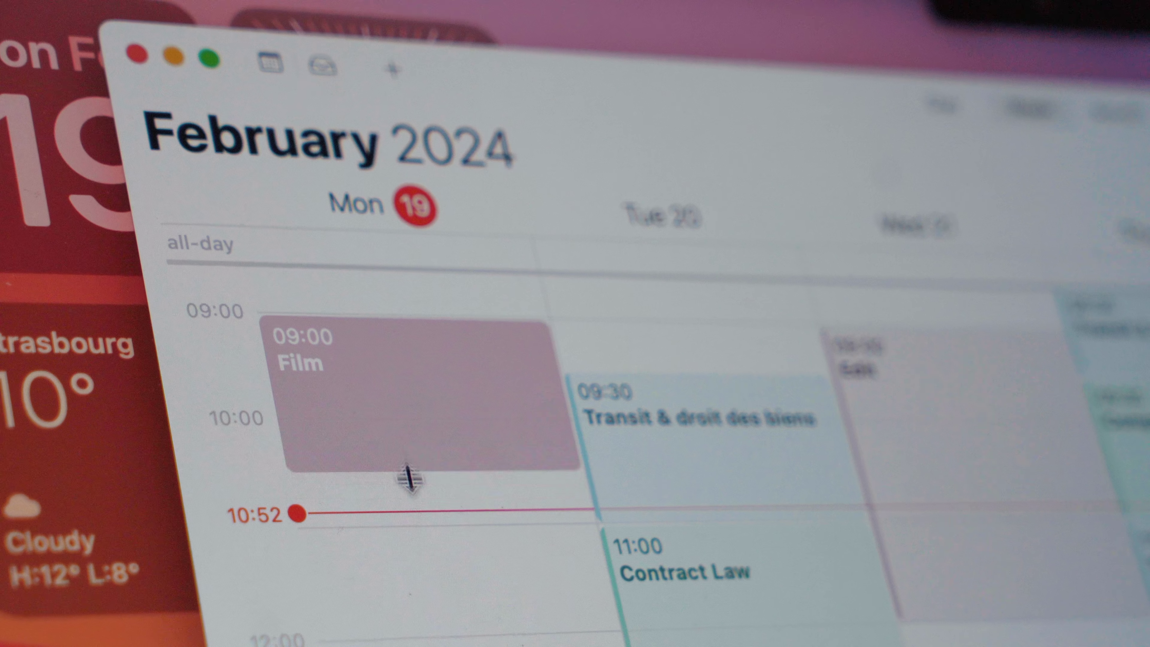
# Step: Show the calendar list and toggle the Tasks & Transit, Classes and Content calendars
pyautogui.click(448, 641)
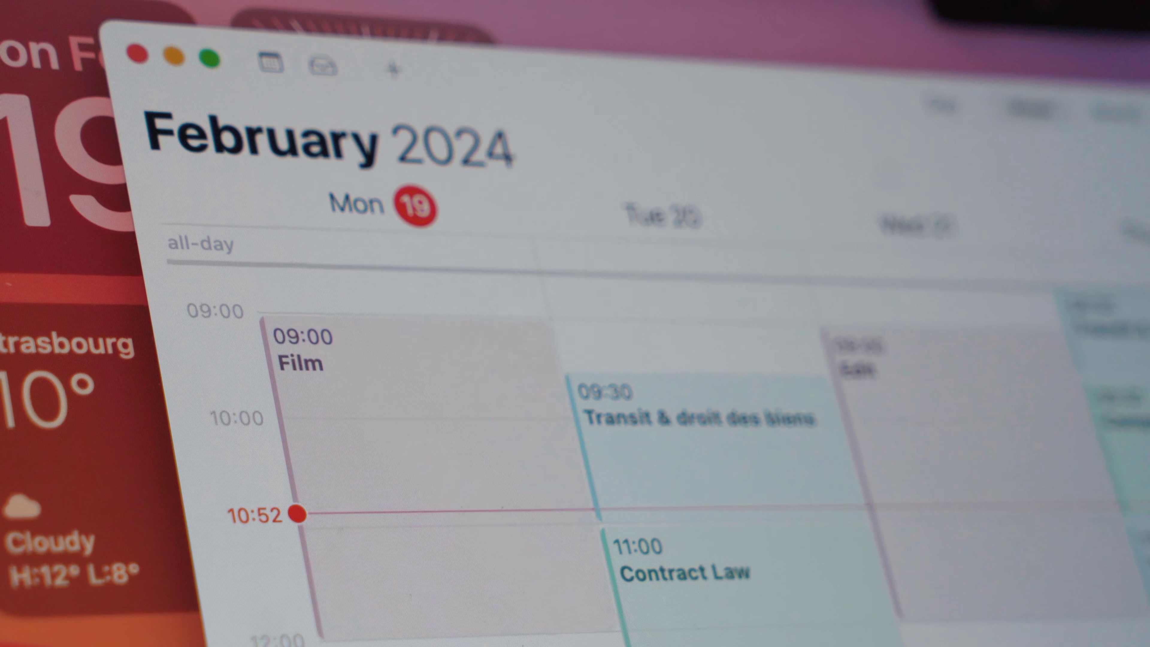
pyautogui.hscroll(-3, 633, 453)
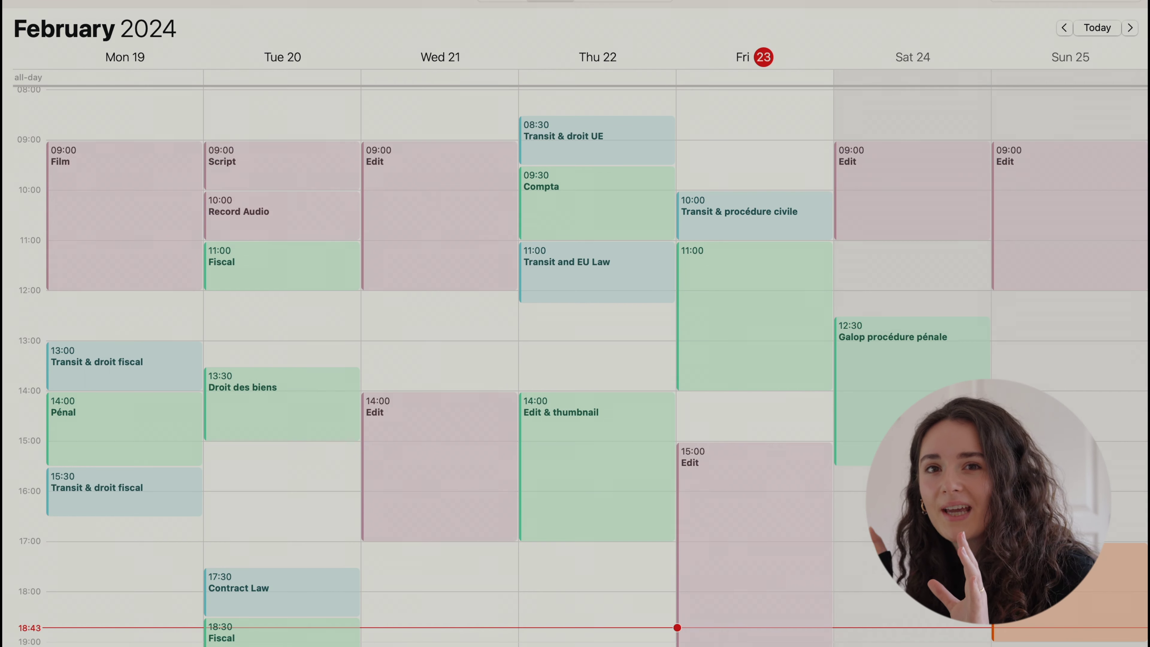
pyautogui.click(77, 4)
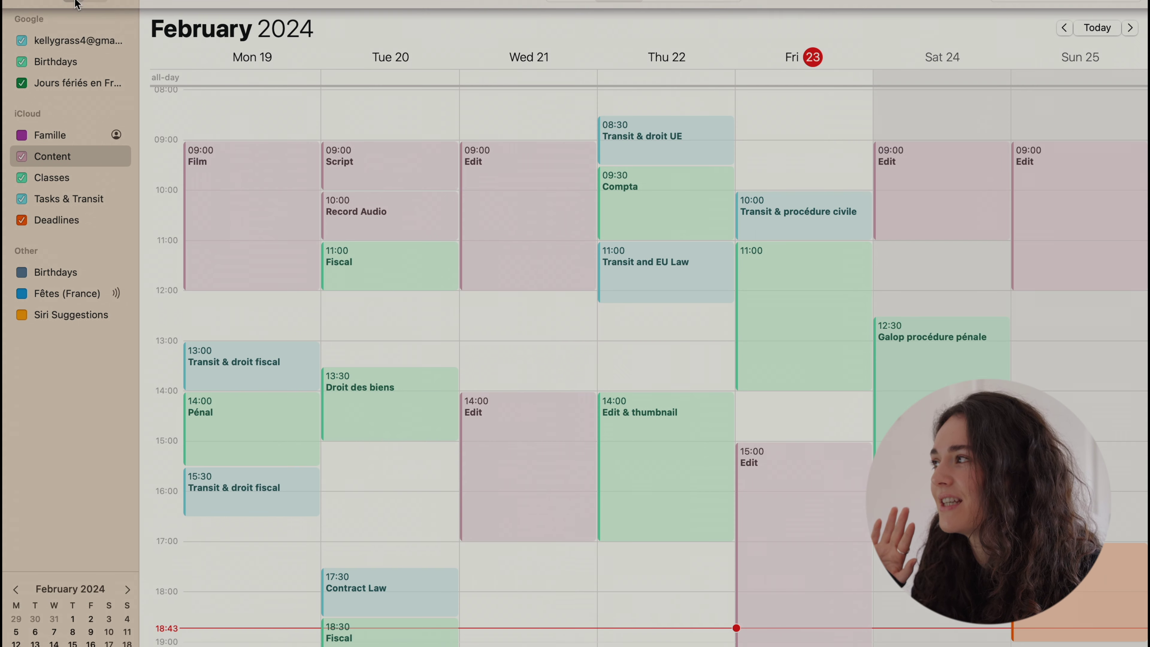
pyautogui.click(21, 199)
pyautogui.click(21, 177)
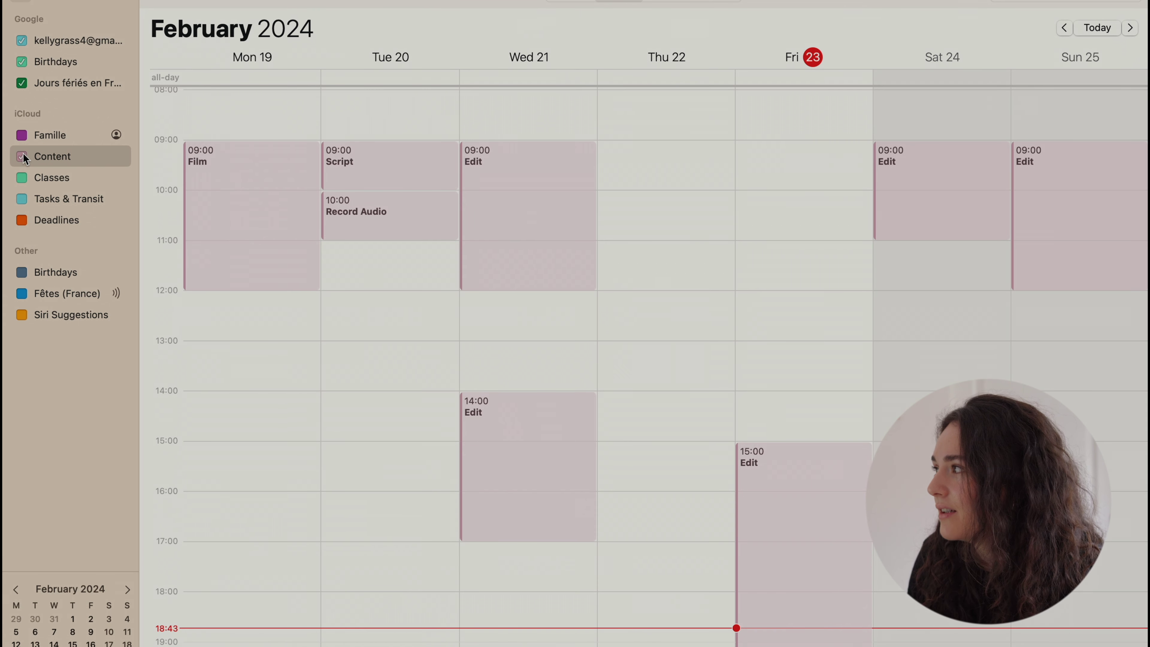
pyautogui.click(21, 156)
pyautogui.click(22, 157)
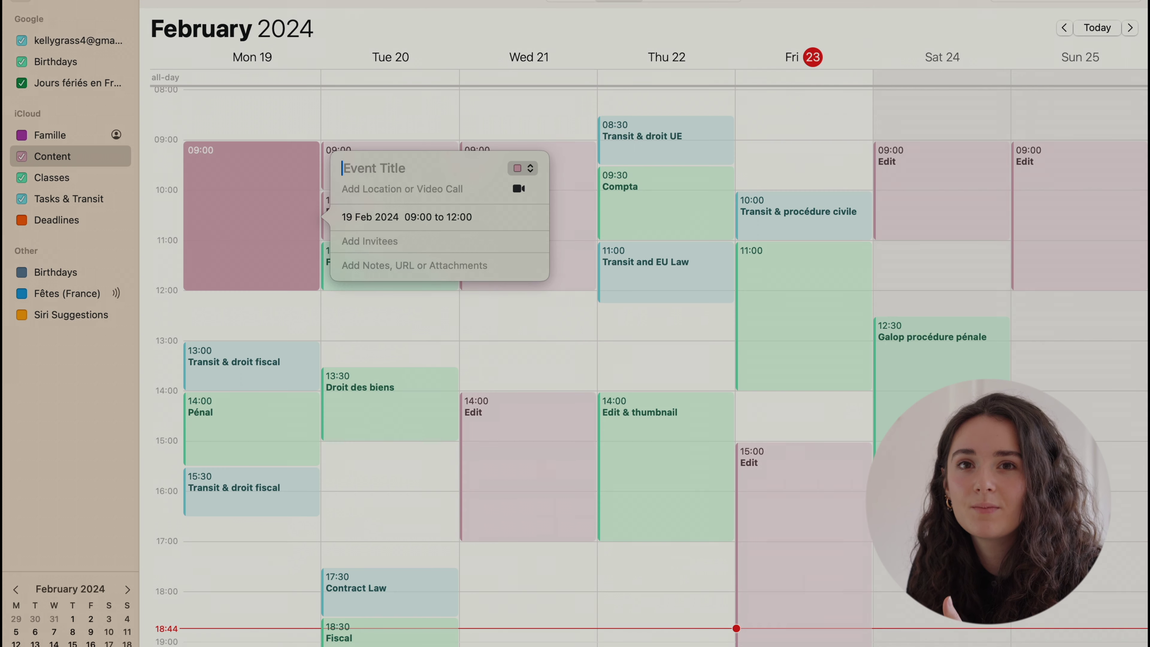
# Step: Finish titling the Film event and open Tuesday's 09:00 Script event details
pyautogui.write('Film')
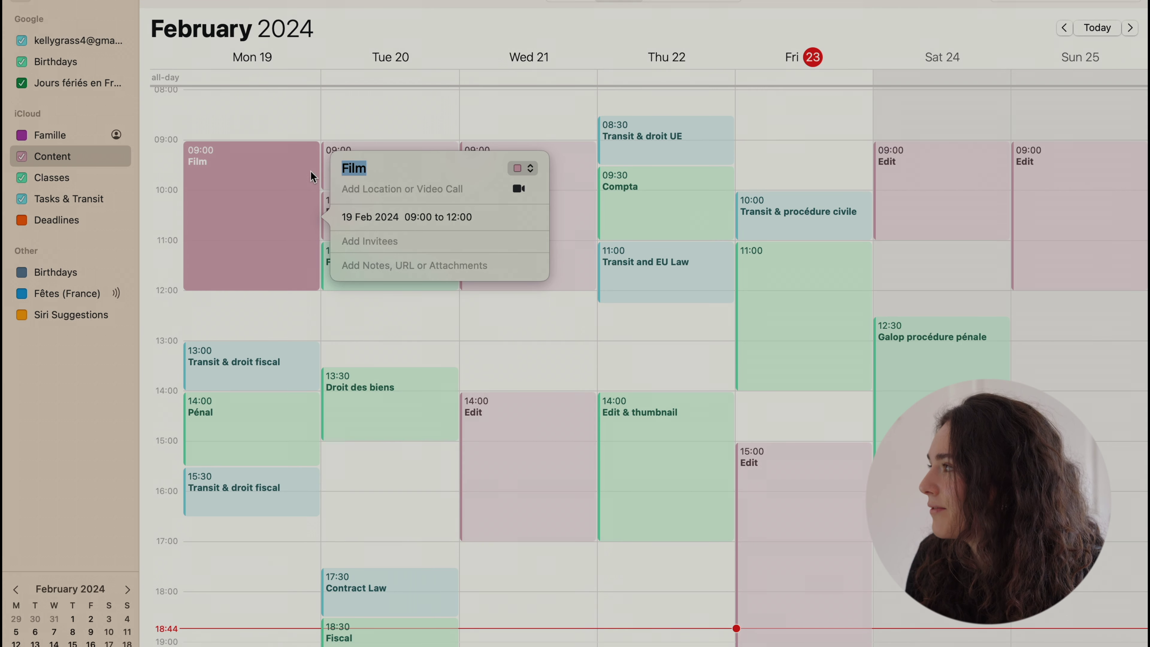
pyautogui.click(278, 186)
pyautogui.doubleClick(358, 159)
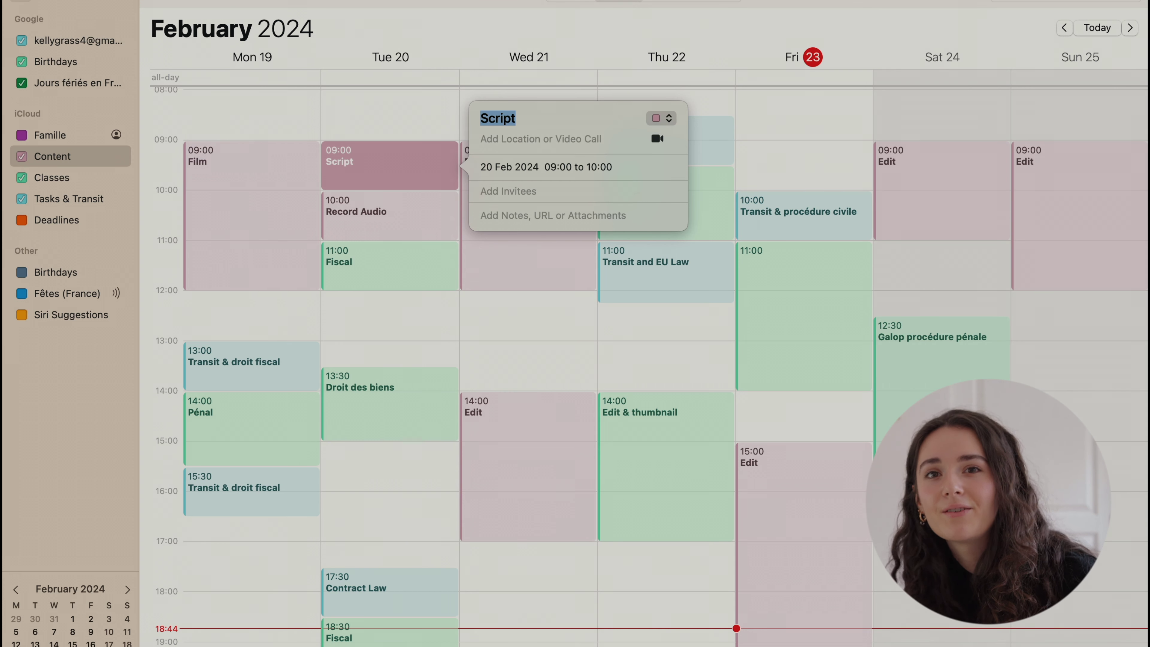
# Step: Add a 'Transit and EU Law' event on Thursday starting at 11:00
pyautogui.keyDown('super'); pyautogui.click(22, 156); pyautogui.keyUp('super')
pyautogui.click(22, 178)
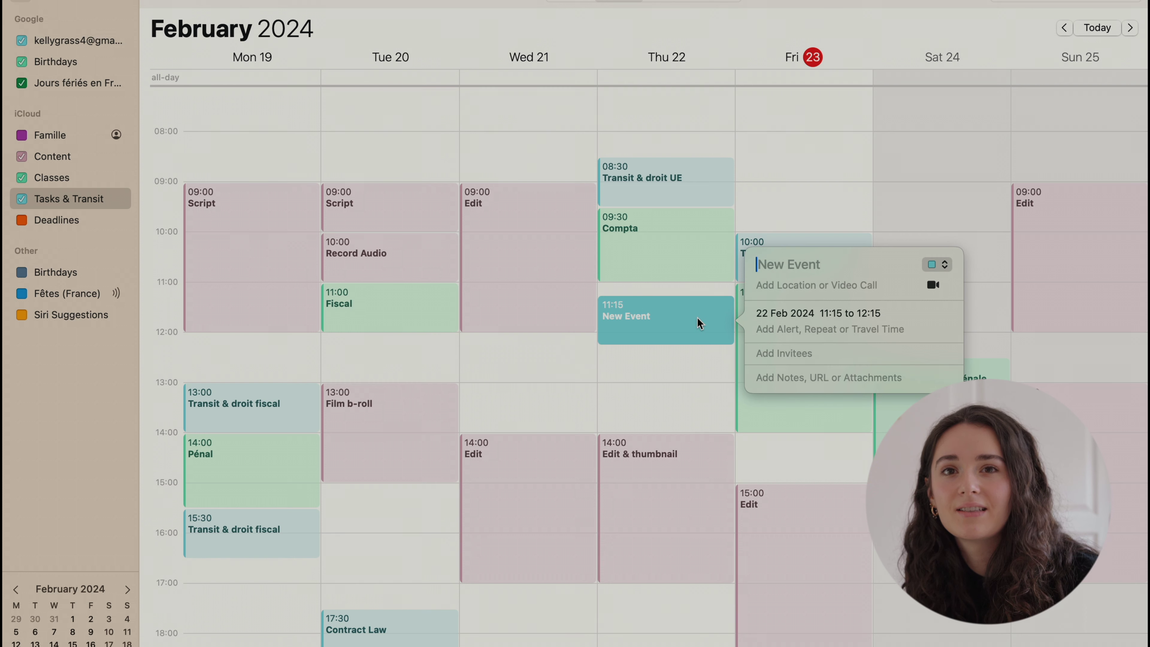
pyautogui.write('Transit and E')
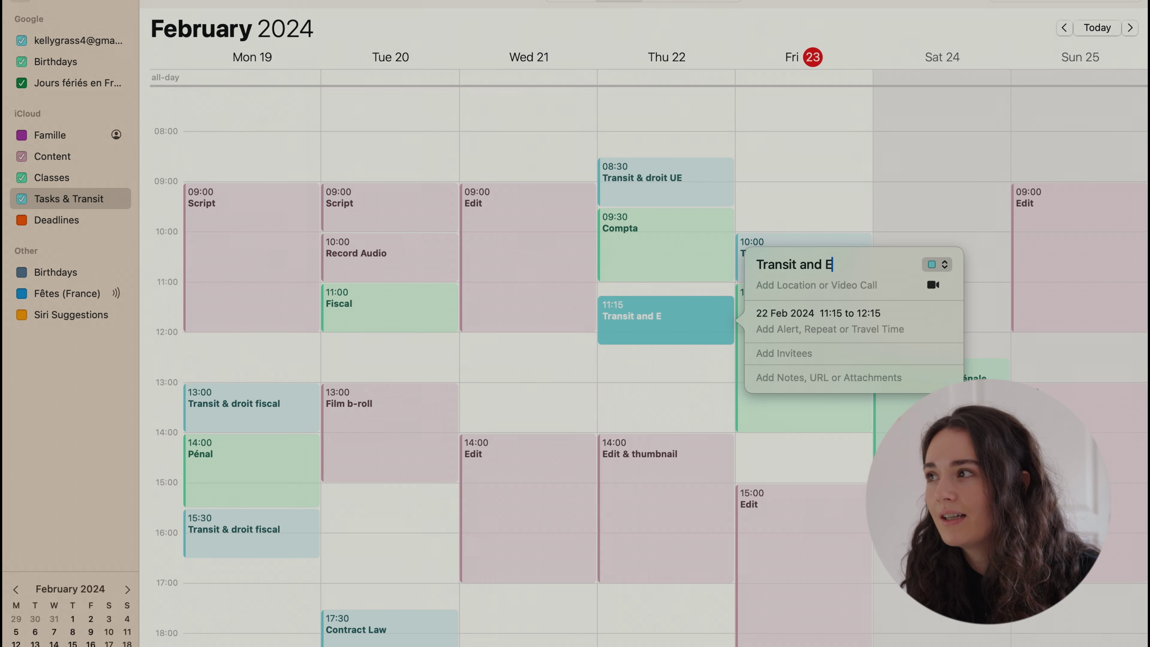
pyautogui.write('U LAw')
pyautogui.press('Return')
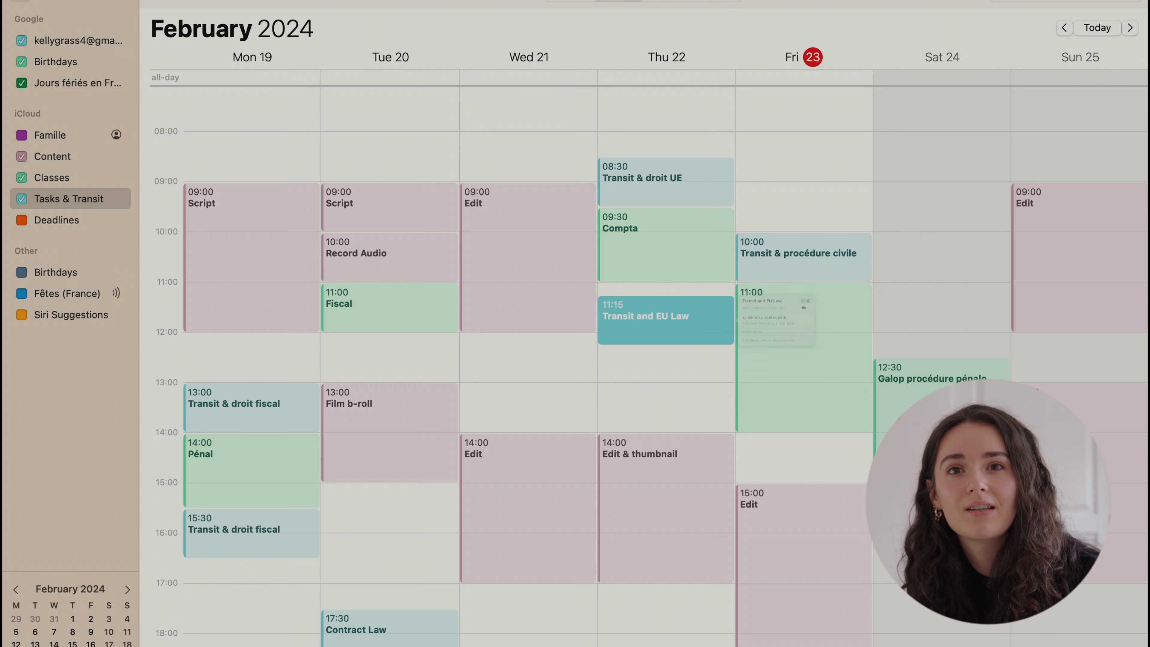
pyautogui.moveTo(666, 308); pyautogui.dragTo(665, 295)
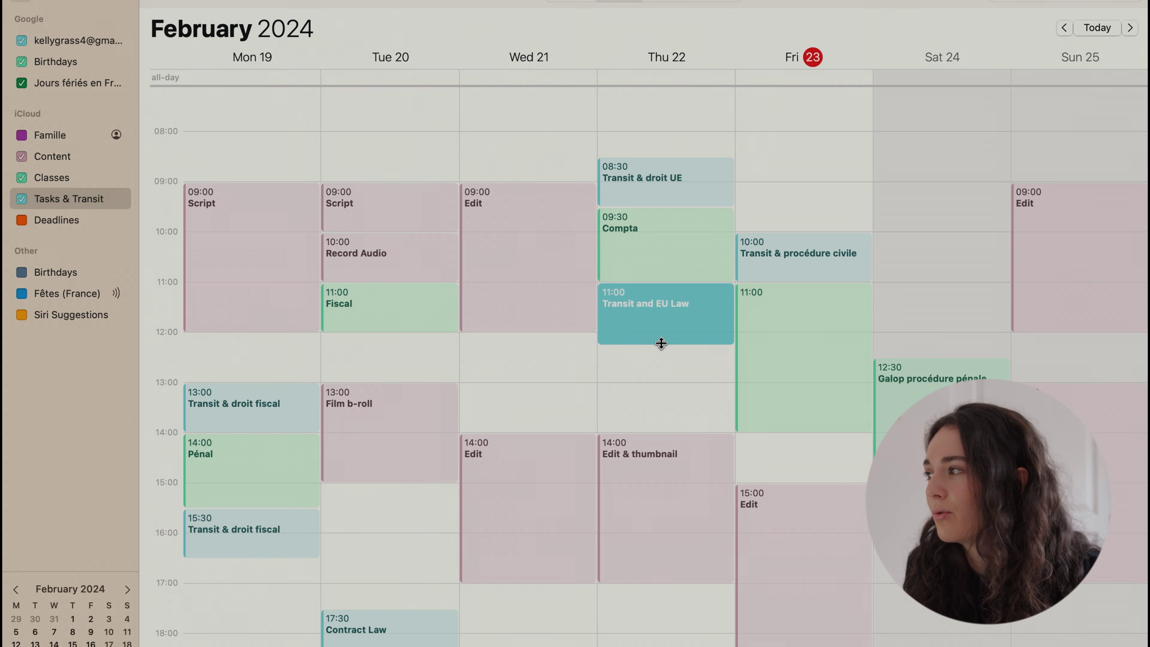
# Step: Move Thursday's Edit & thumbnail event to start at 13:30
pyautogui.click(661, 455)
pyautogui.moveTo(659, 434); pyautogui.dragTo(658, 409)
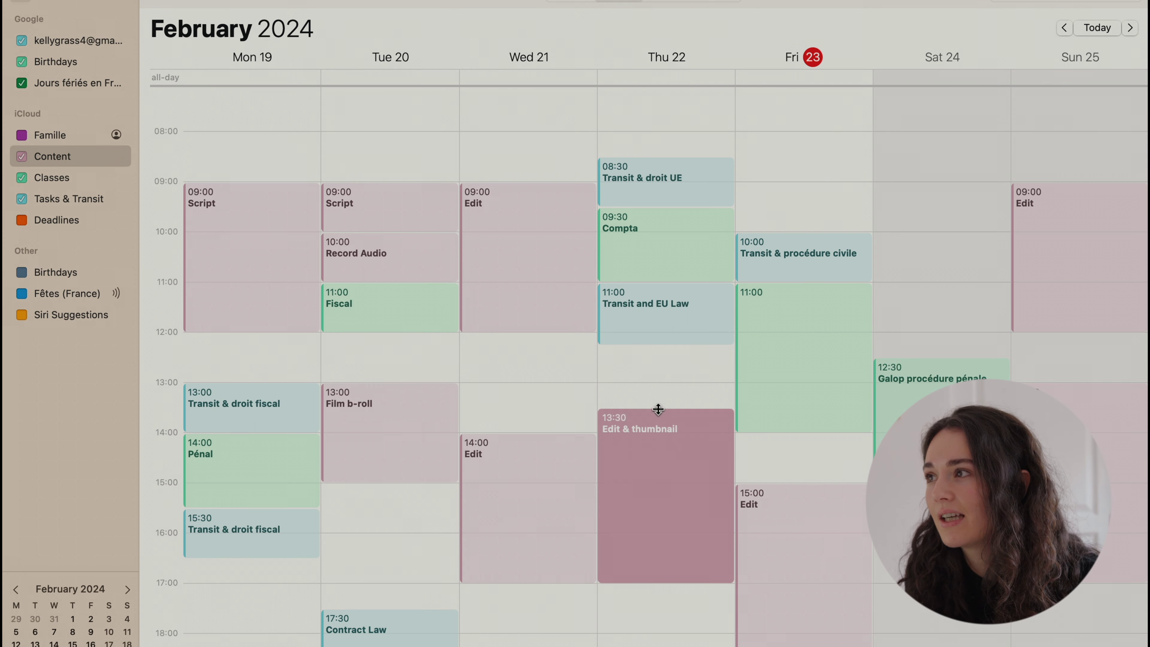
pyautogui.click(552, 394)
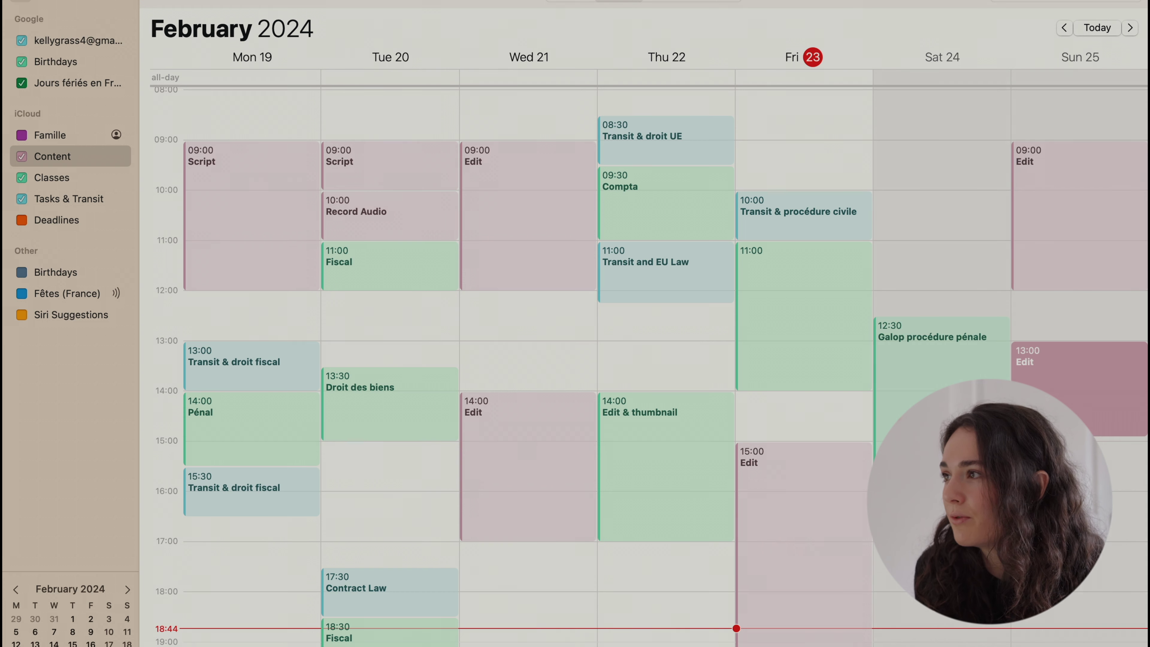
# Step: Delete Tuesday's Droit des biens class event
pyautogui.click(372, 468)
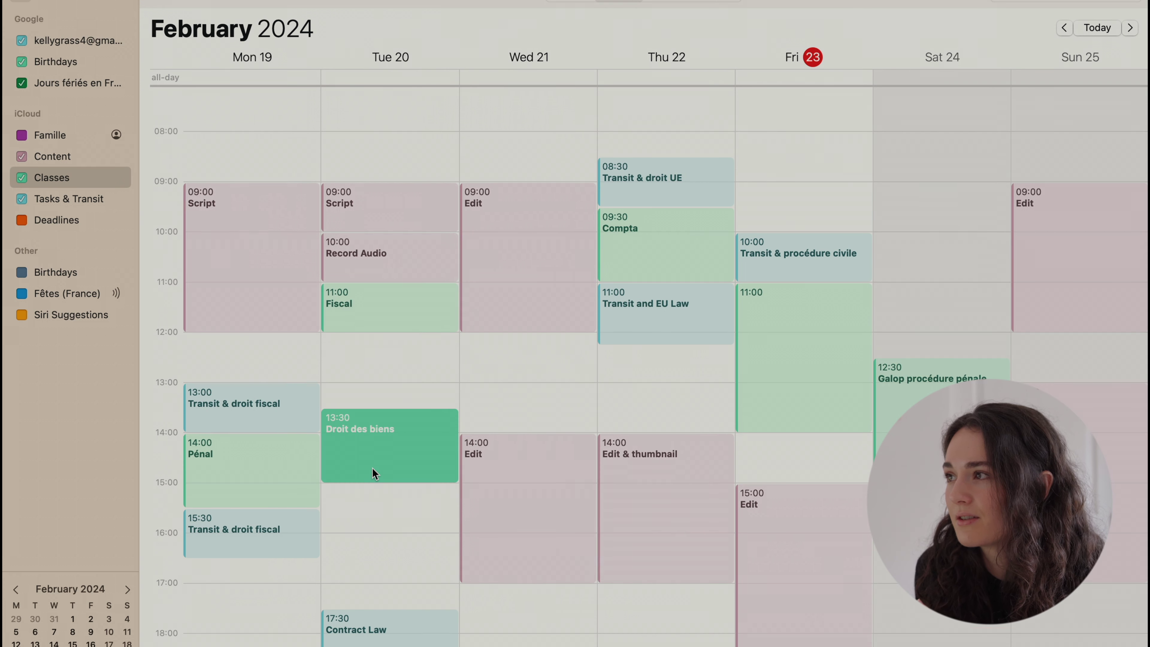
pyautogui.press('Delete')
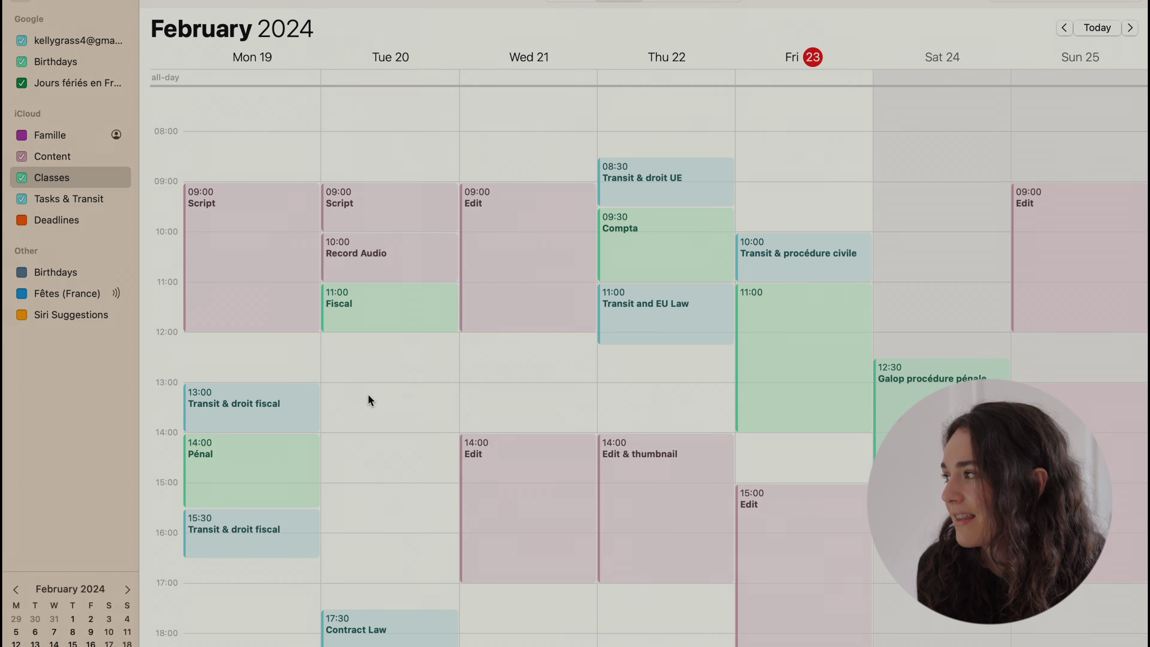
pyautogui.click(361, 268)
pyautogui.click(494, 331)
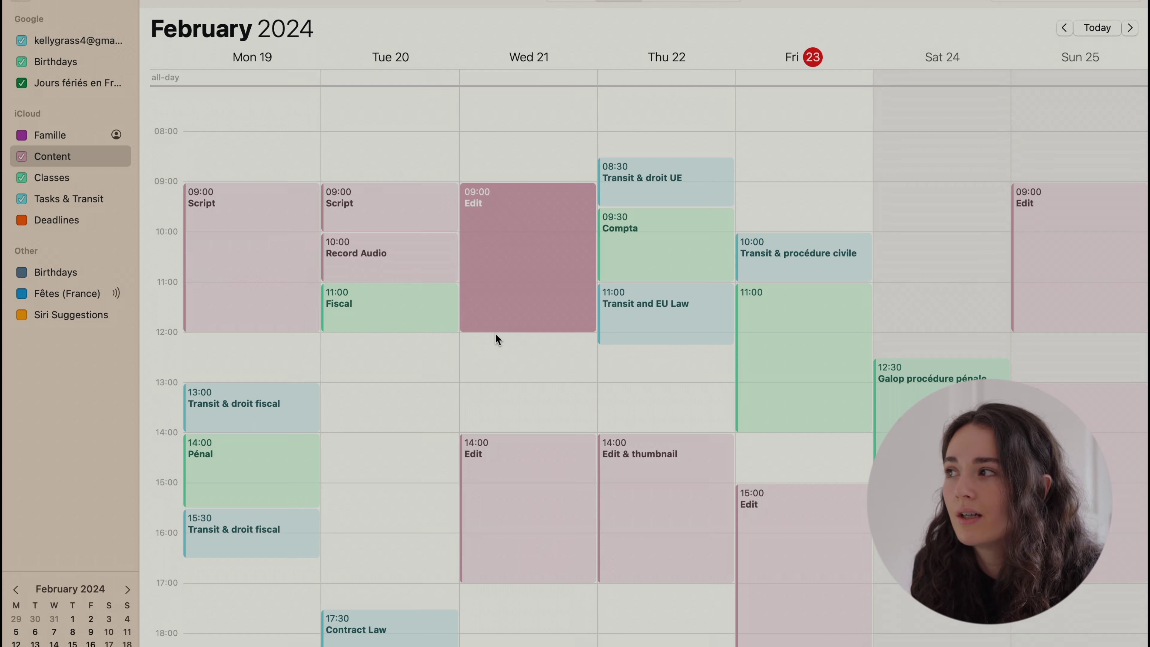
pyautogui.click(428, 412)
# Step: Create a 'Film b-roll' event on Tuesday at 13:30
pyautogui.doubleClick(426, 407)
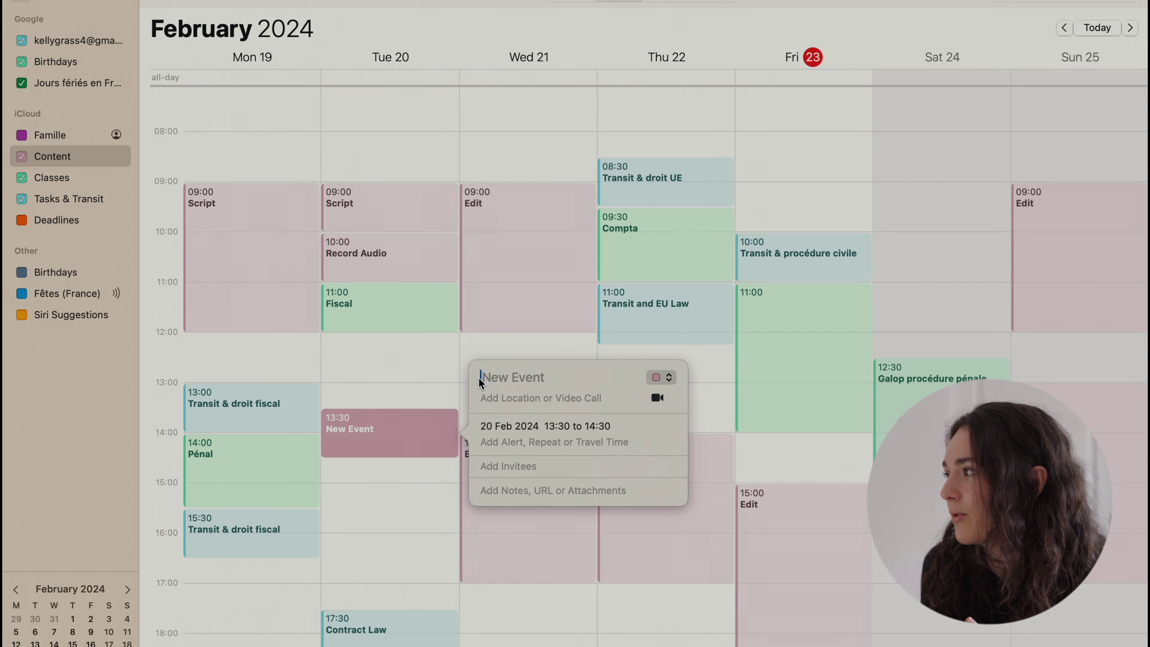
pyautogui.write('Film')
pyautogui.click(517, 411)
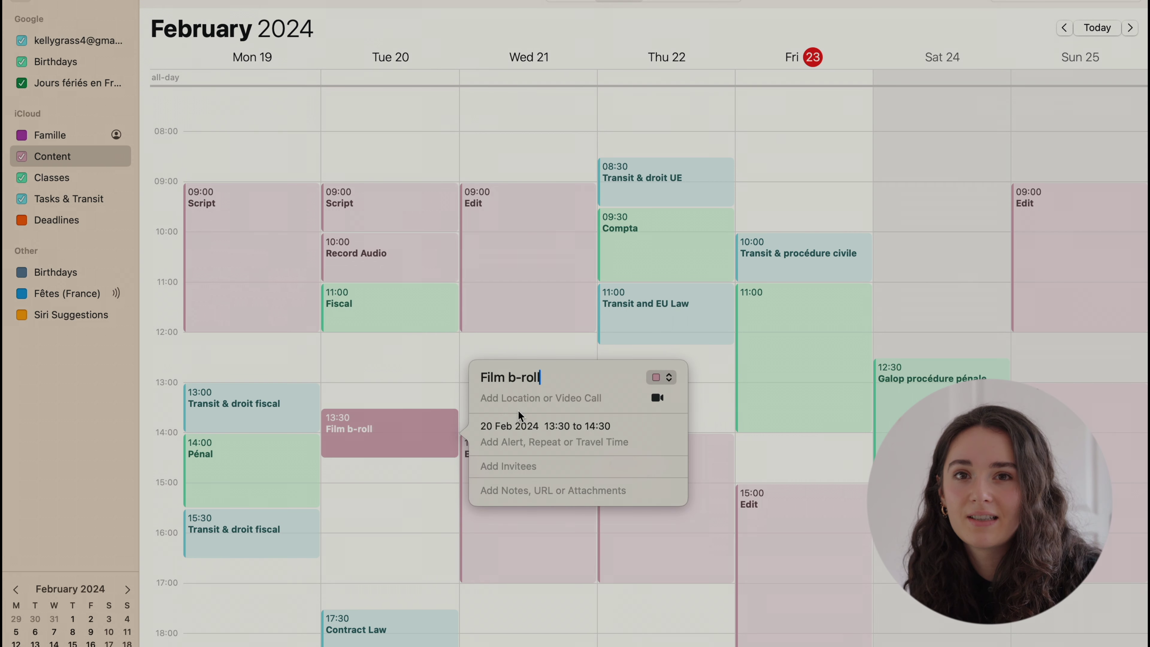
pyautogui.click(403, 388)
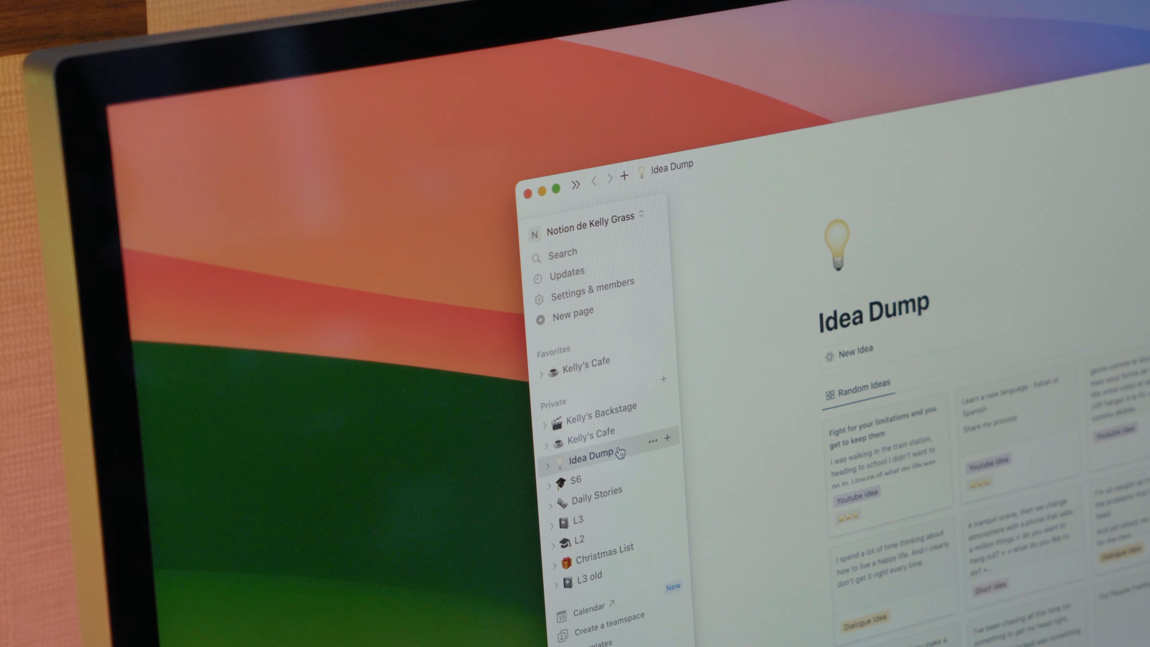
# Step: Open the S6 page, then the Kelly's Cafe project page from the sidebar
pyautogui.click(619, 478)
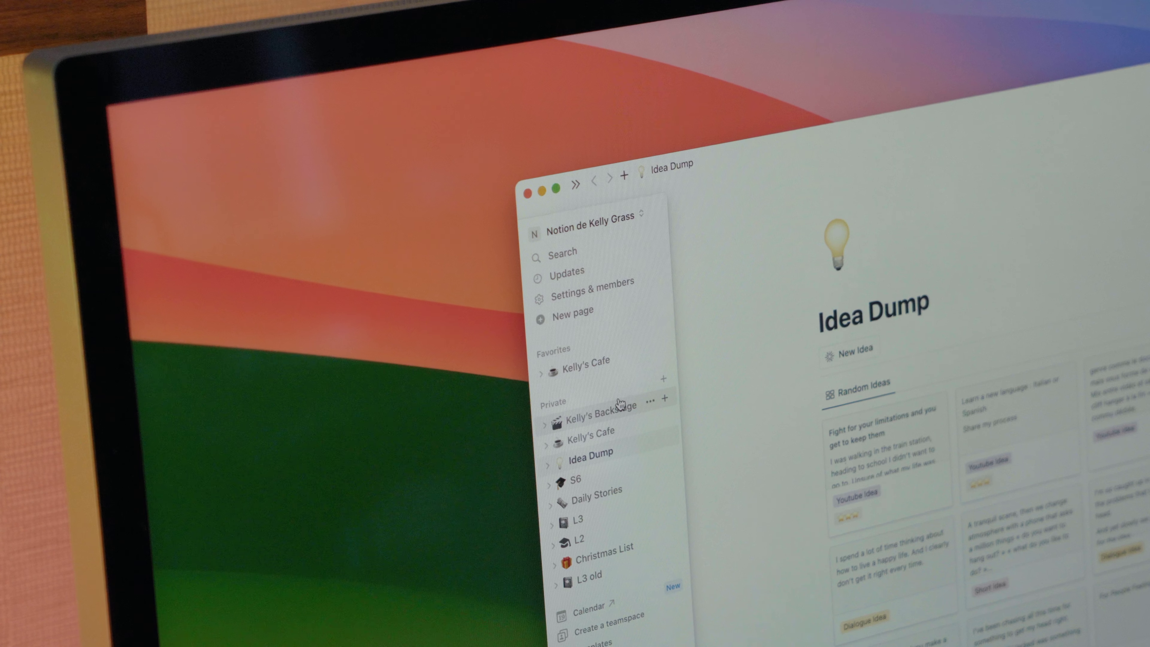
pyautogui.click(618, 428)
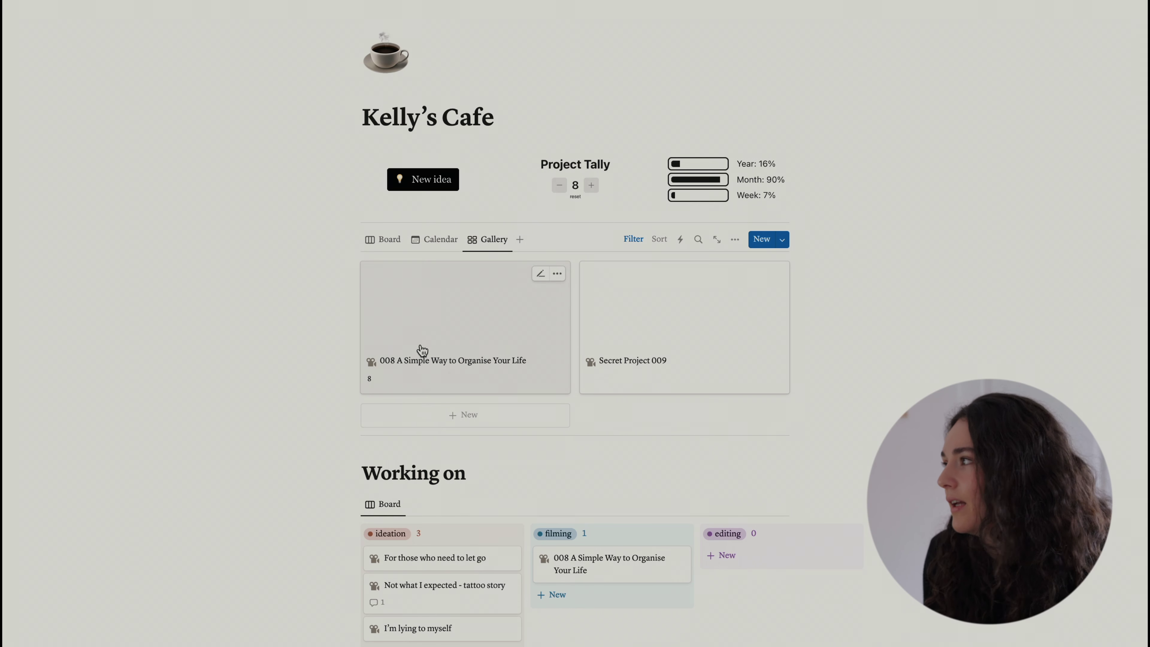
# Step: Move the '008 A Simple Way to Organise Your Life' card into the editing column
pyautogui.click(422, 351)
pyautogui.click(243, 295)
pyautogui.scroll(-5, 241, 290)
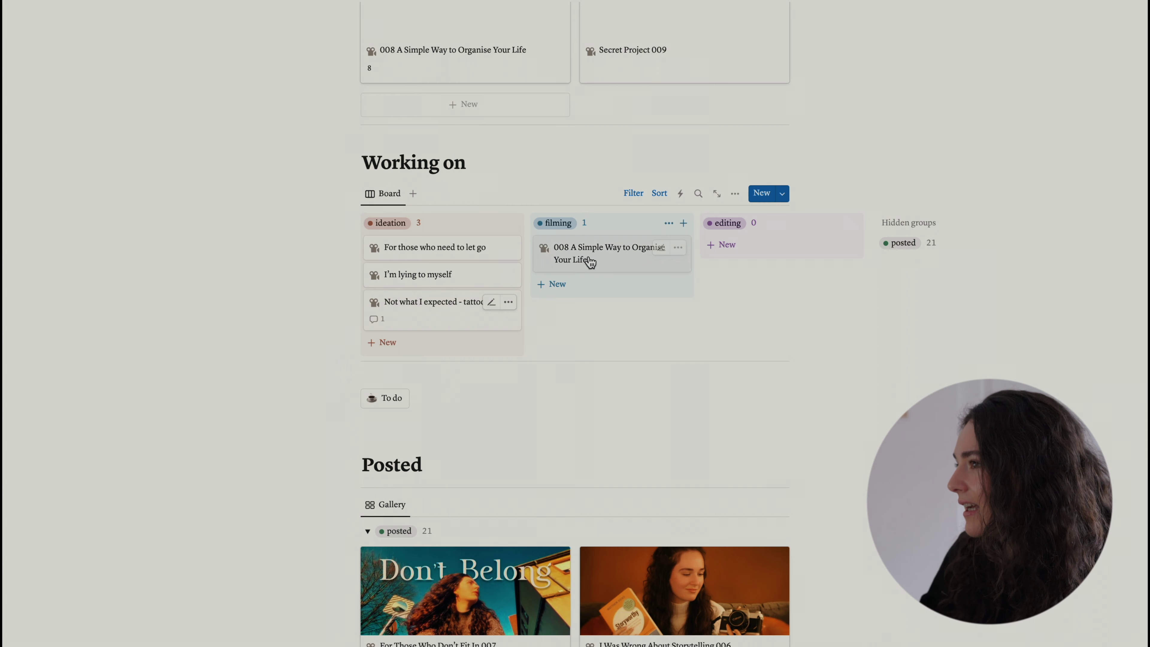
pyautogui.moveTo(732, 256); pyautogui.dragTo(731, 256)
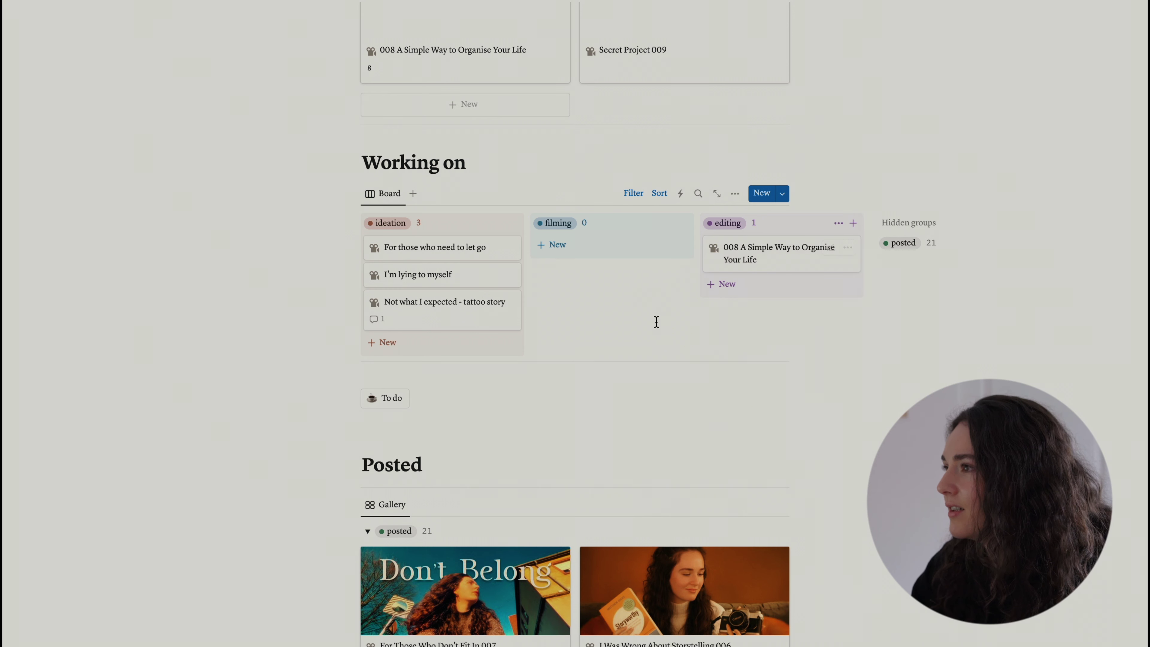
# Step: Add two empty to-do items under To do
pyautogui.scroll(2, 656, 322)
pyautogui.click(396, 464)
pyautogui.click(387, 469)
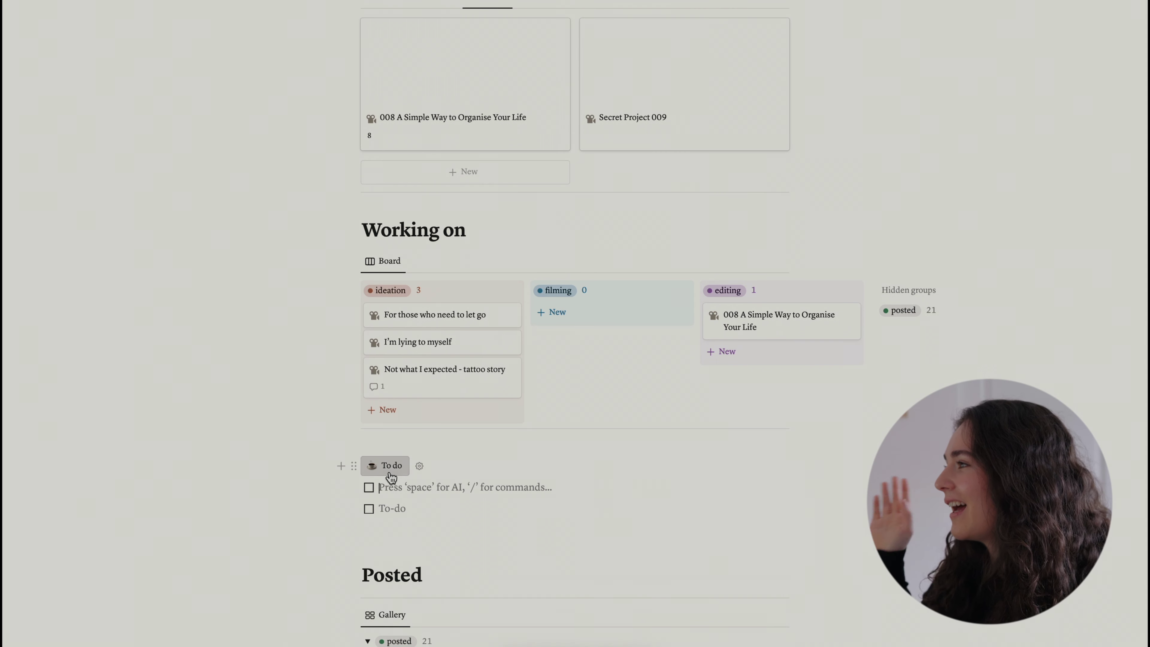
pyautogui.scroll(-4, 410, 521)
pyautogui.scroll(-6, 391, 479)
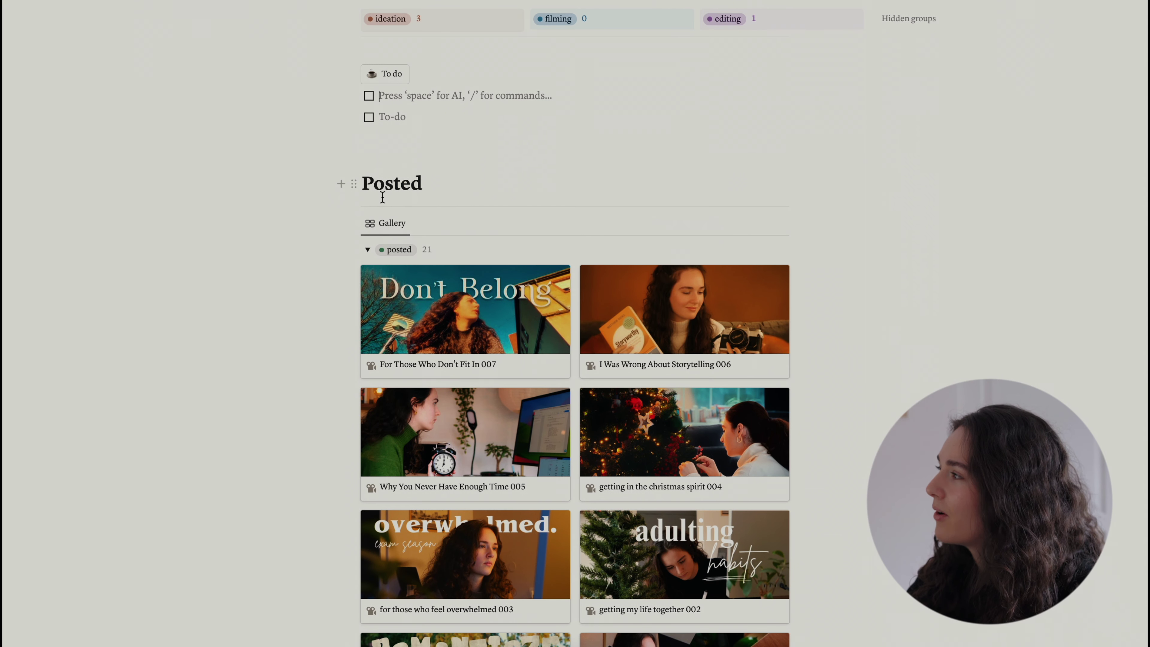
pyautogui.scroll(-2, 382, 197)
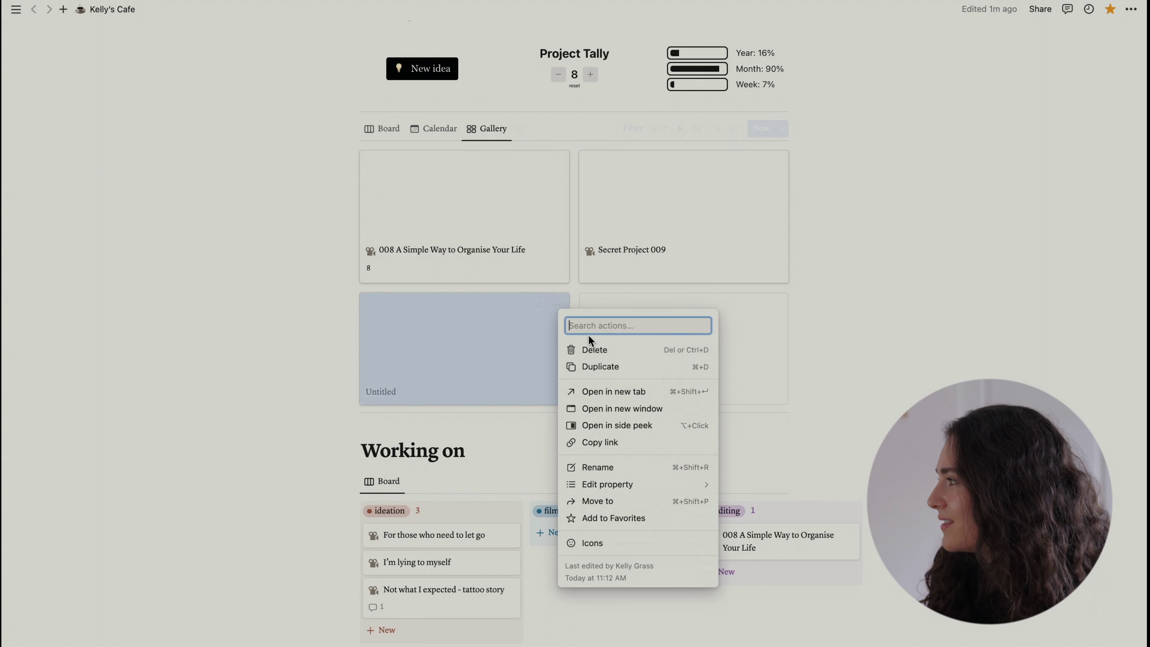
# Step: Delete the Untitled gallery card and start a new project from the youtube template
pyautogui.click(591, 349)
pyautogui.click(365, 313)
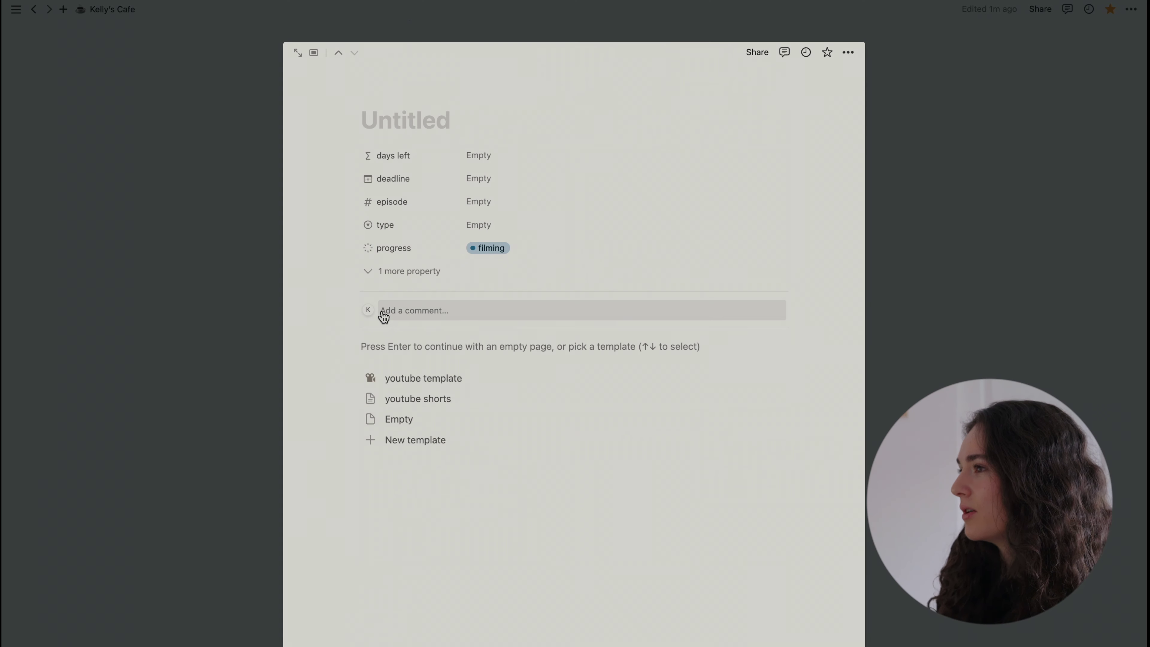
pyautogui.click(418, 375)
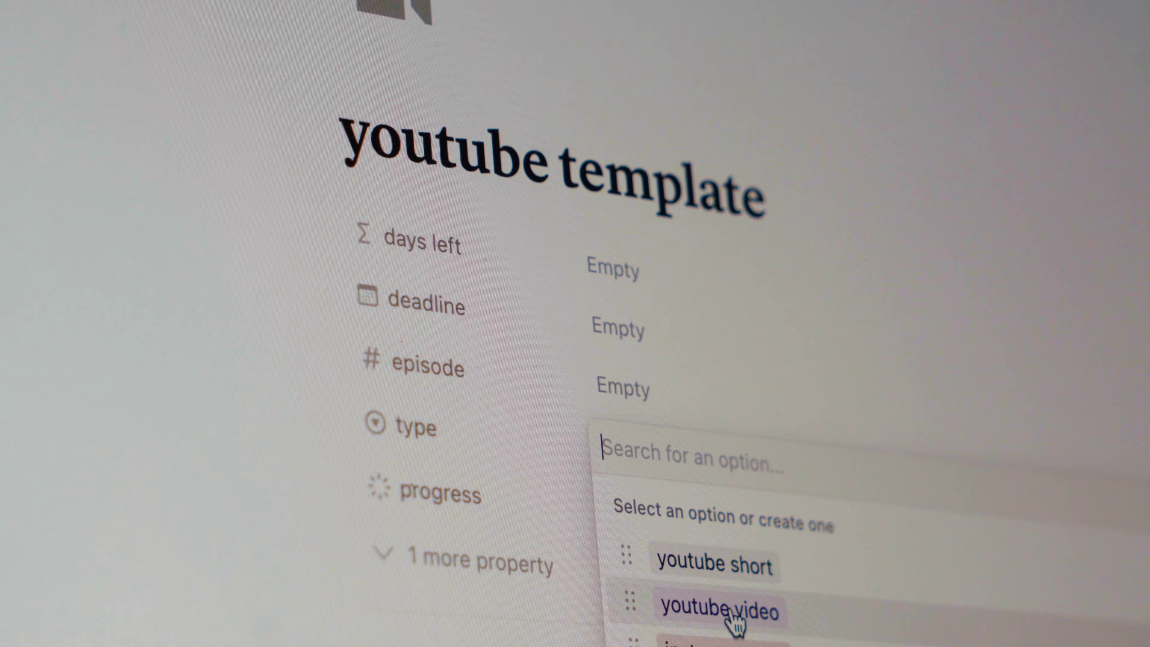
# Step: Set type to youtube video, episode 8, and deadline February 25, 2024
pyautogui.click(525, 339)
pyautogui.click(520, 253)
pyautogui.write('0')
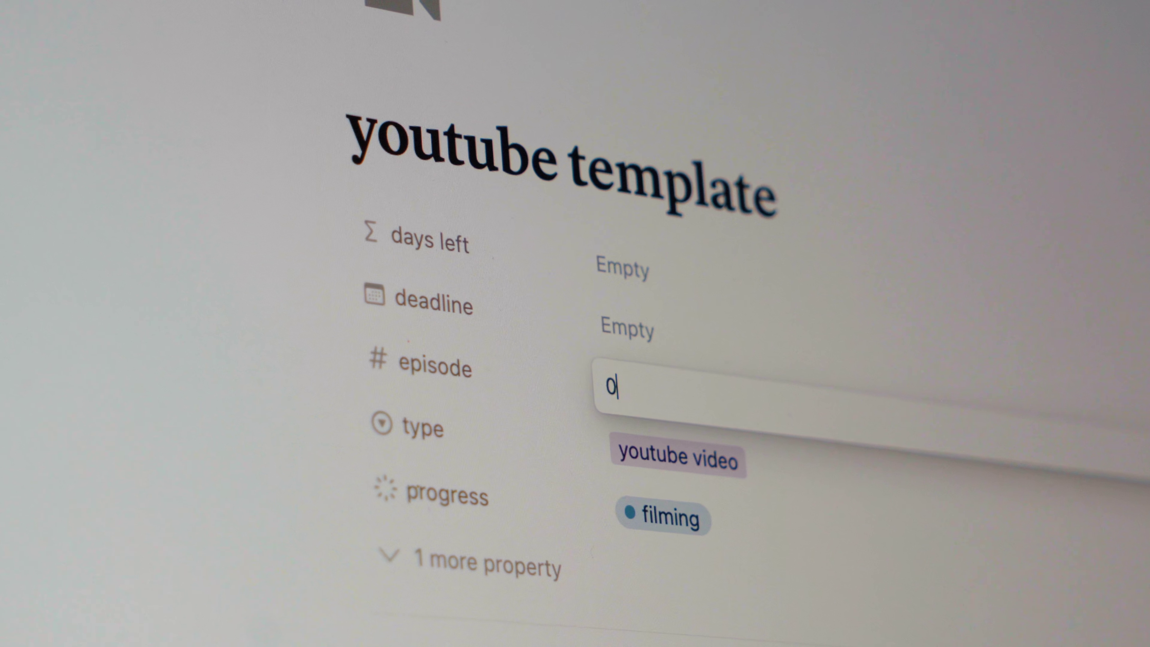
pyautogui.write('8')
pyautogui.press('Return')
pyautogui.click(669, 334)
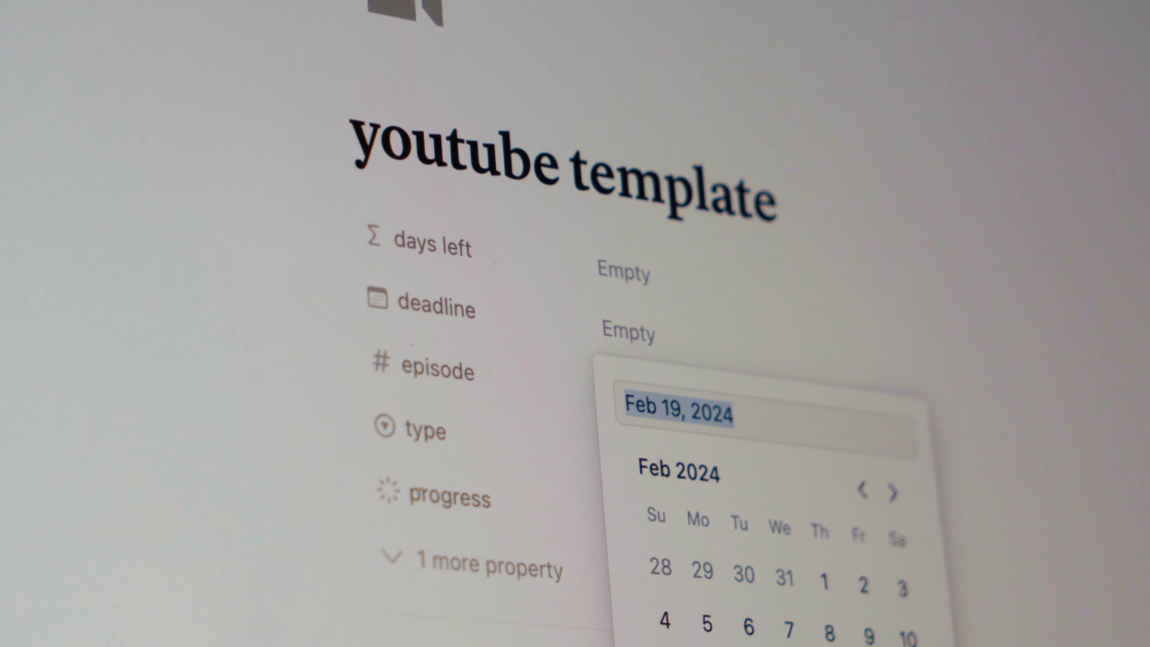
pyautogui.click(675, 643)
pyautogui.click(477, 456)
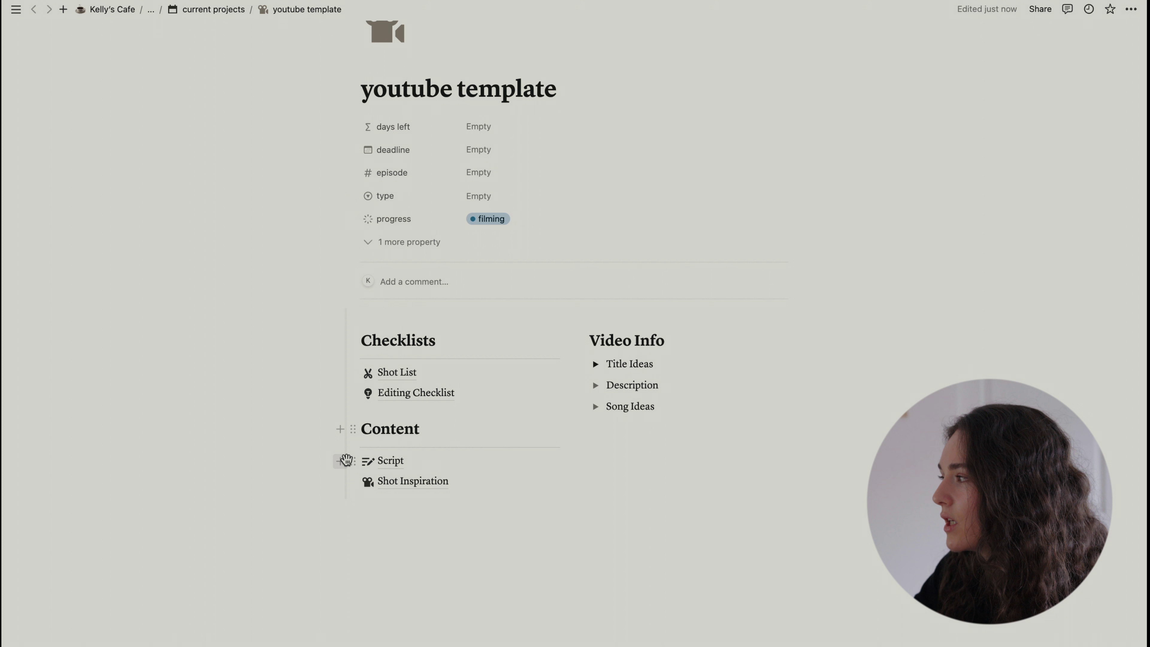
# Step: Select the Description toggle block under Video Info
pyautogui.moveTo(373, 470)
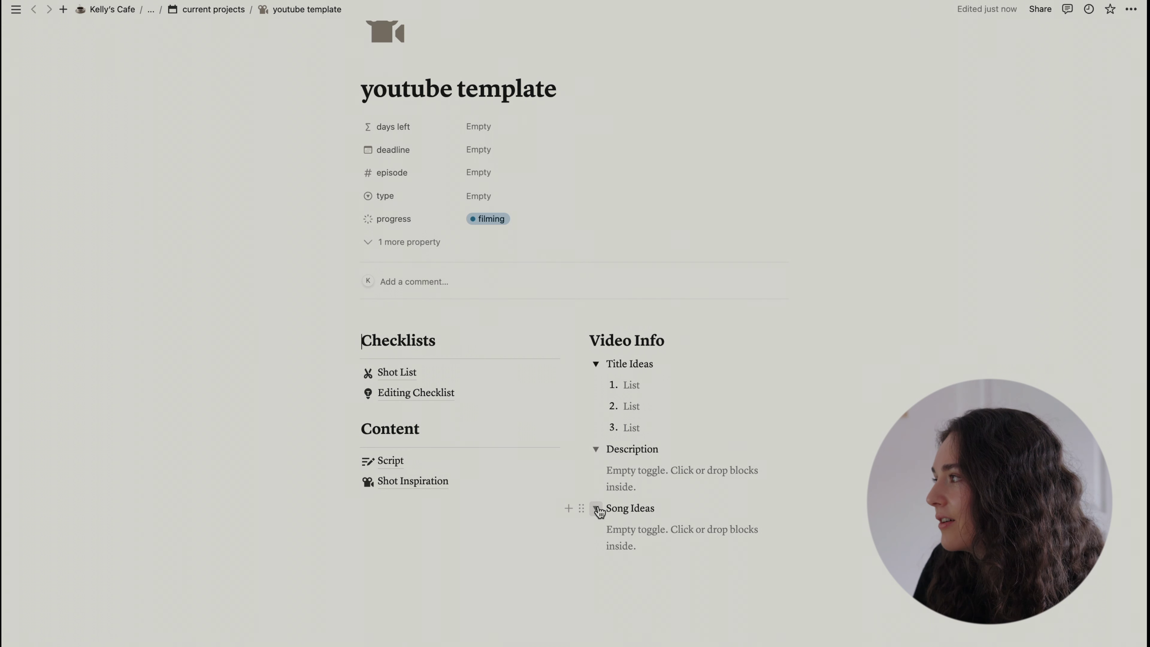
pyautogui.moveTo(597, 450); pyautogui.dragTo(600, 449)
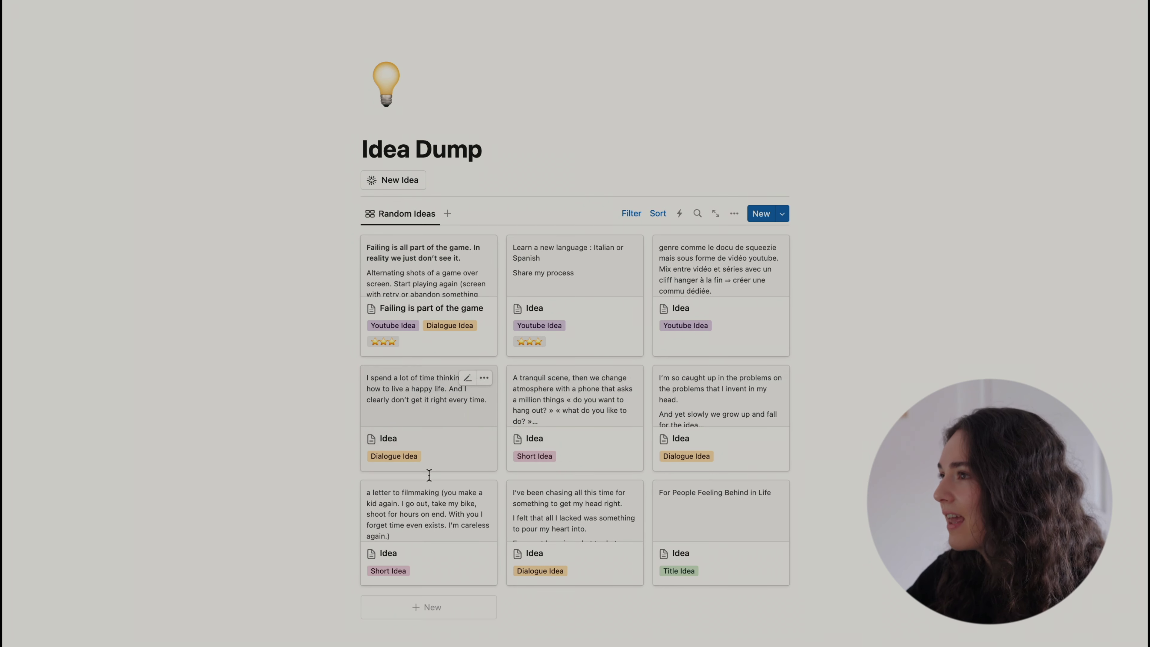
# Step: Browse the Idea Dump galleries and open the 'Learn a new language' idea card
pyautogui.scroll(-7, 689, 548)
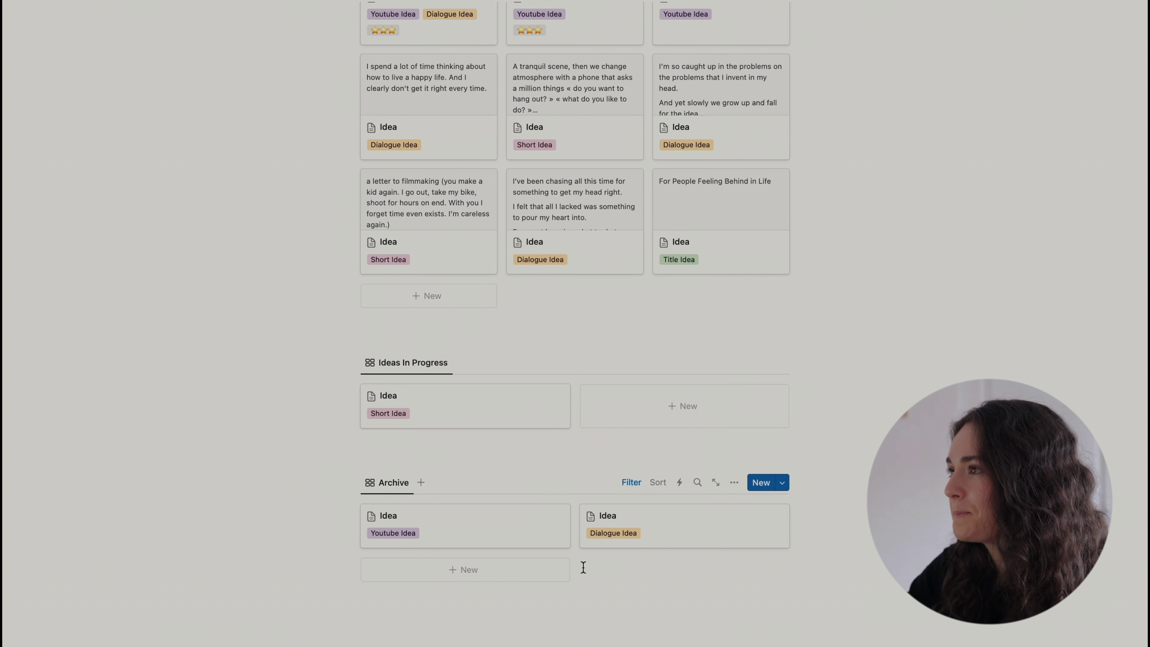
pyautogui.scroll(7, 583, 567)
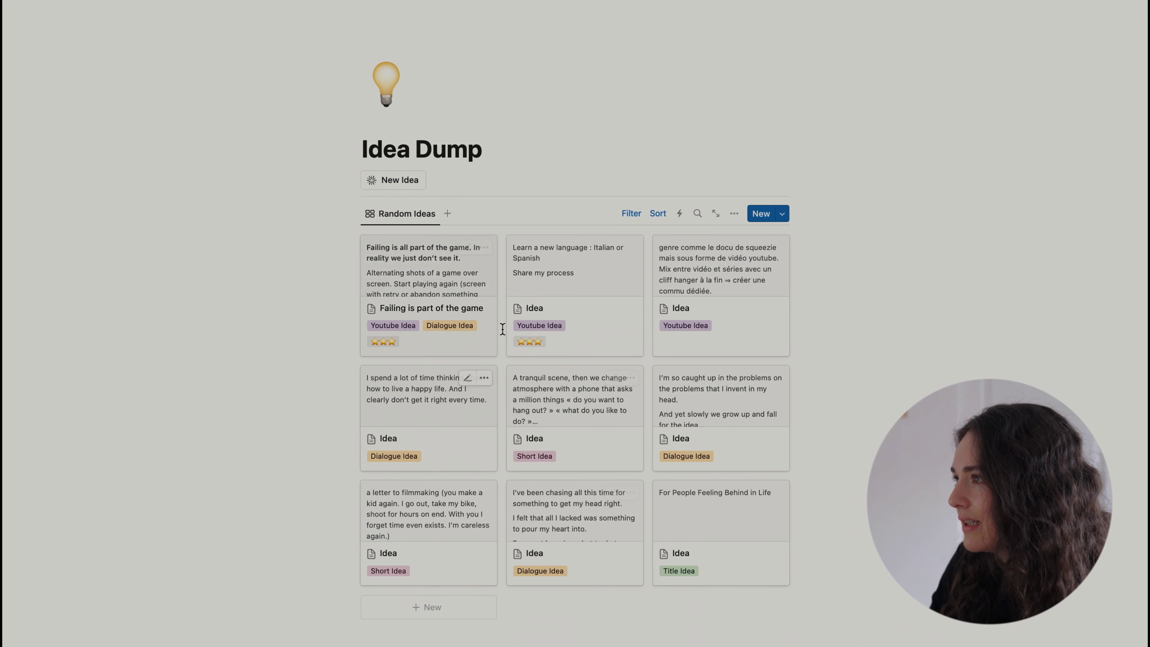
pyautogui.click(550, 271)
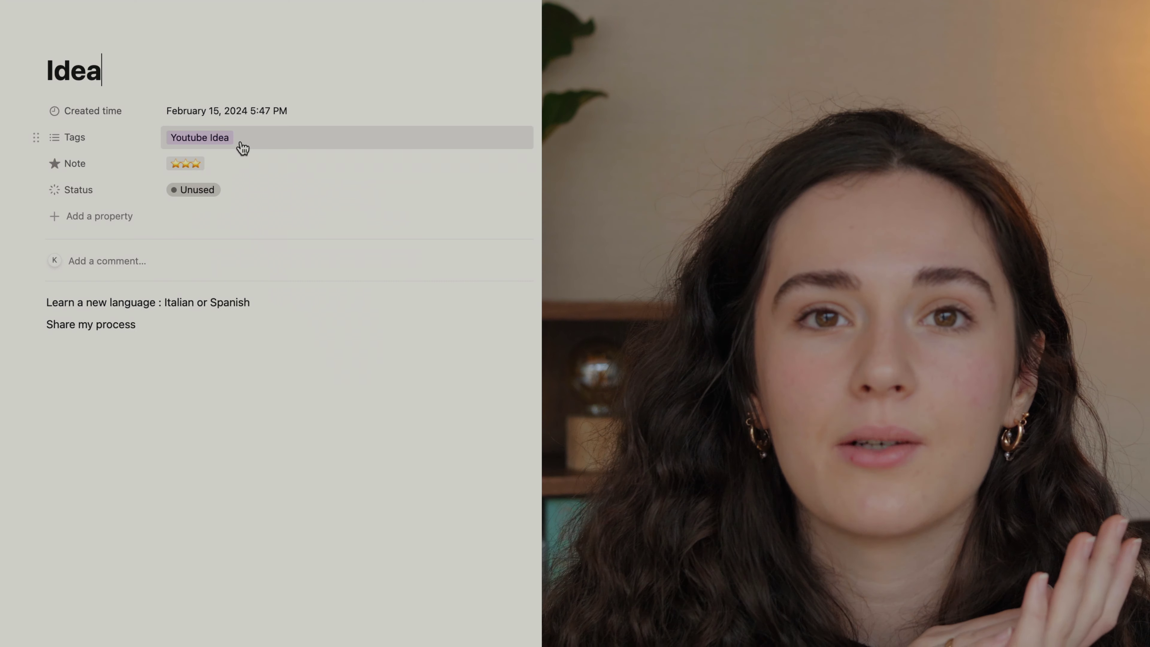
pyautogui.click(532, 165)
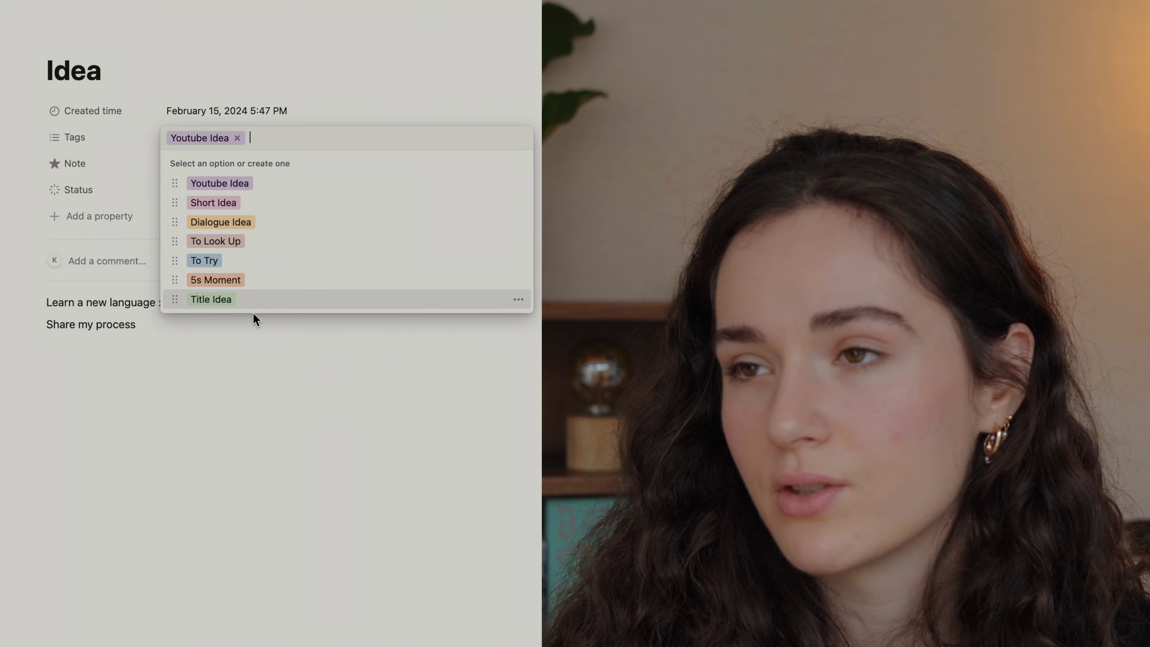
pyautogui.click(242, 363)
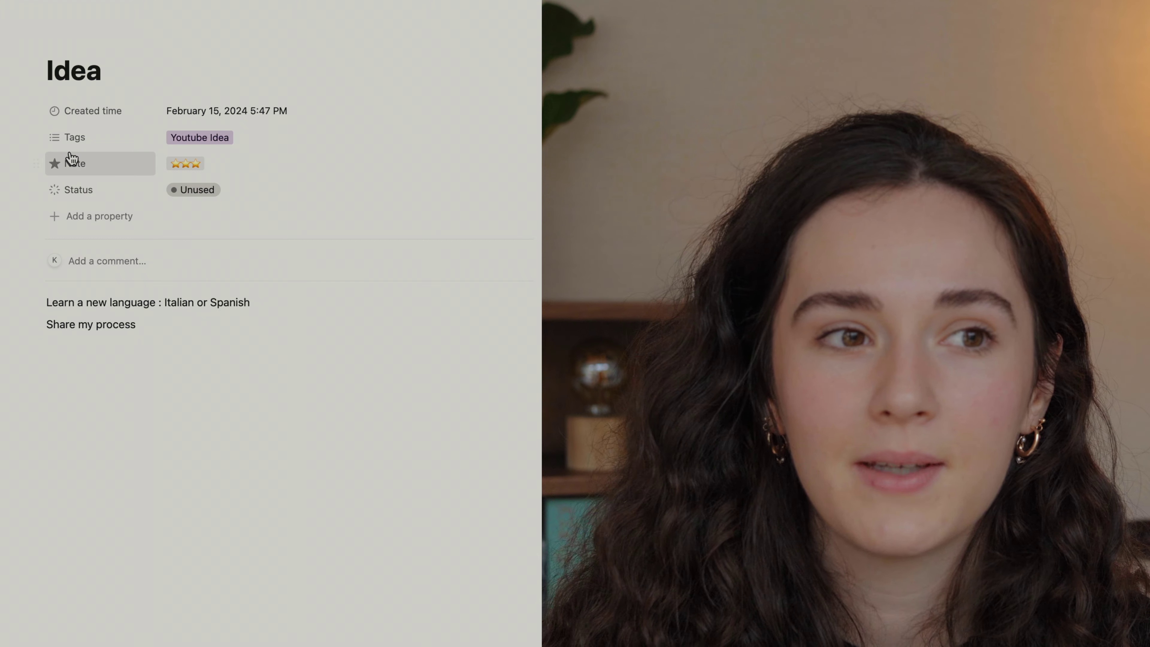
pyautogui.click(219, 164)
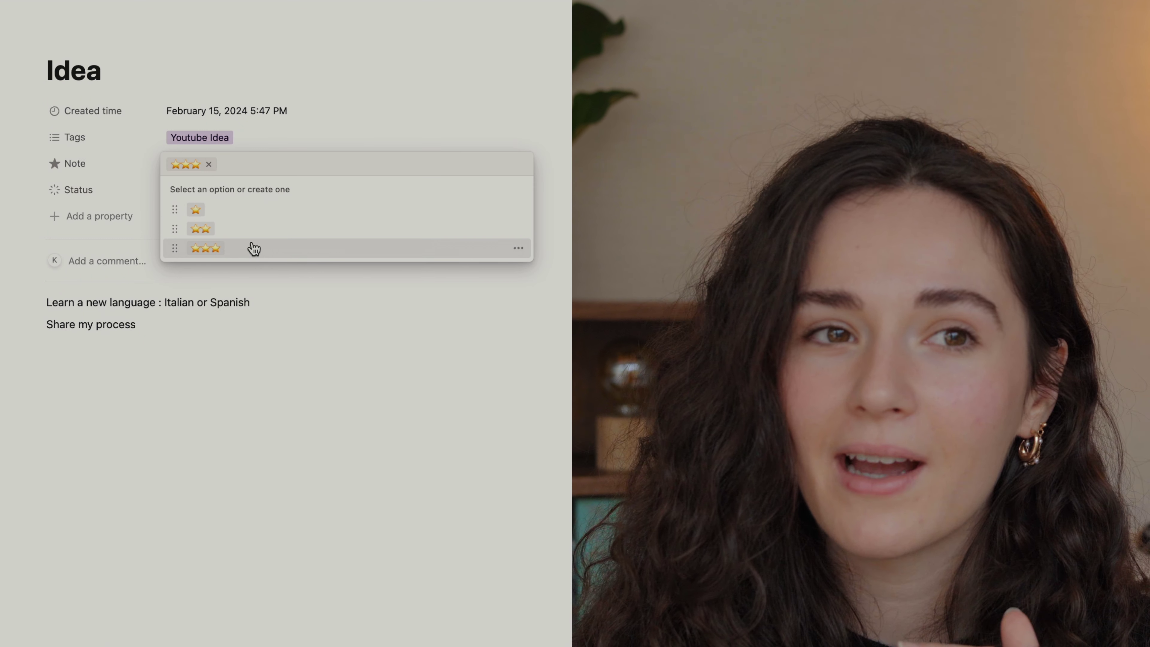
pyautogui.click(225, 248)
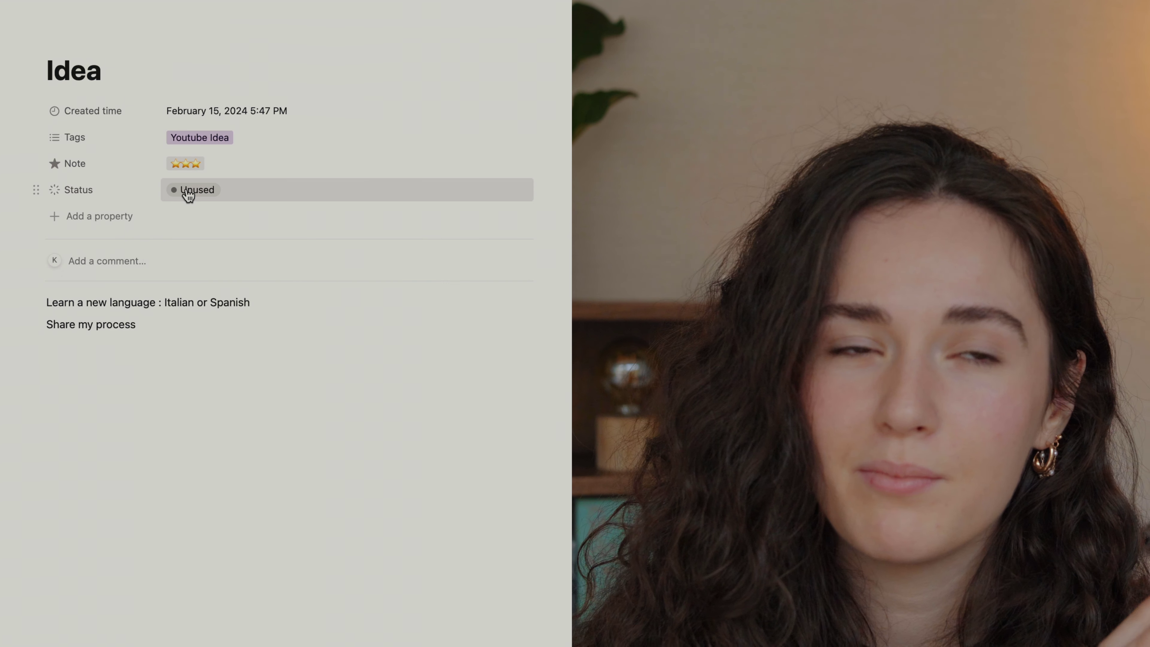
pyautogui.click(188, 194)
pyautogui.click(117, 187)
pyautogui.click(211, 185)
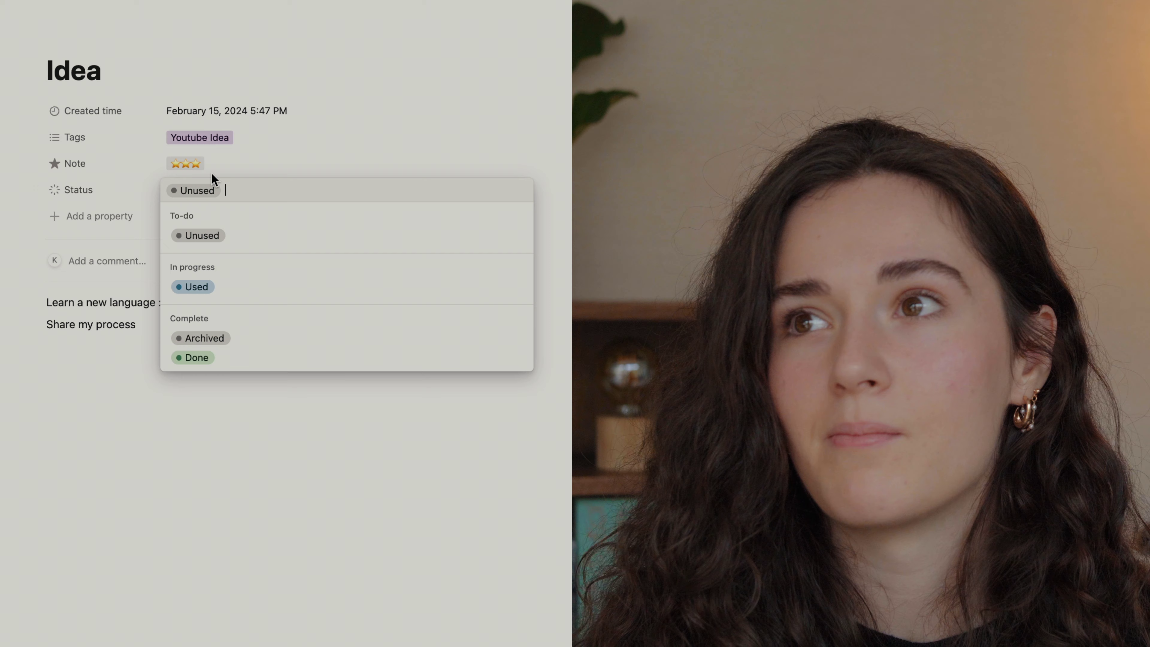
pyautogui.click(217, 169)
pyautogui.click(194, 166)
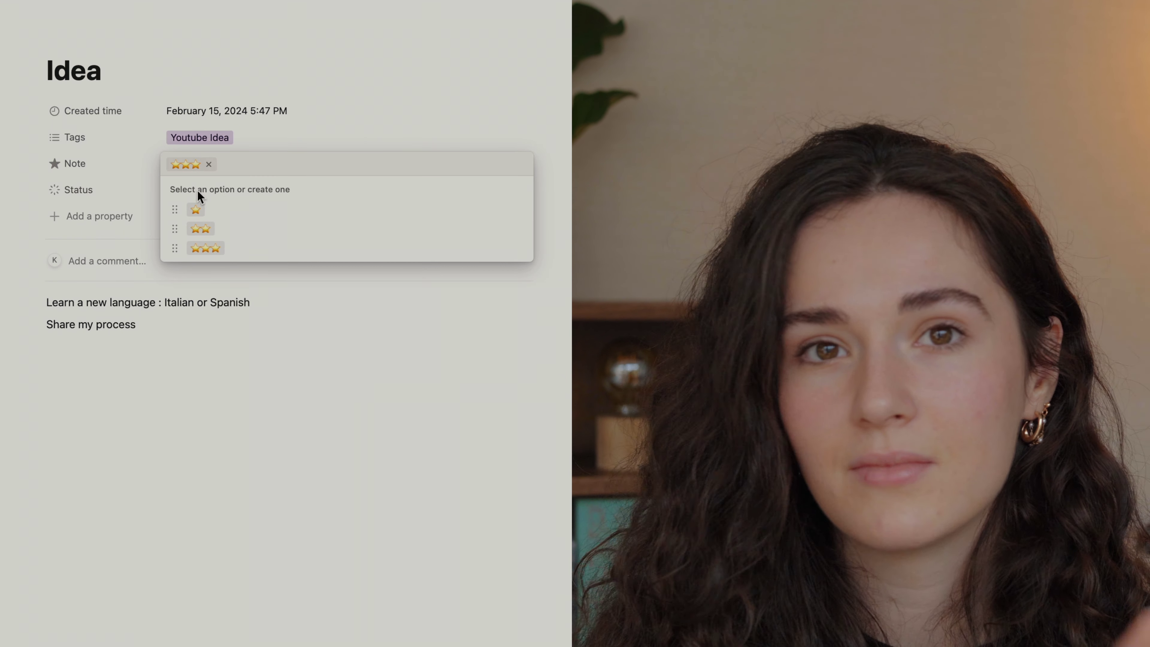
pyautogui.click(76, 191)
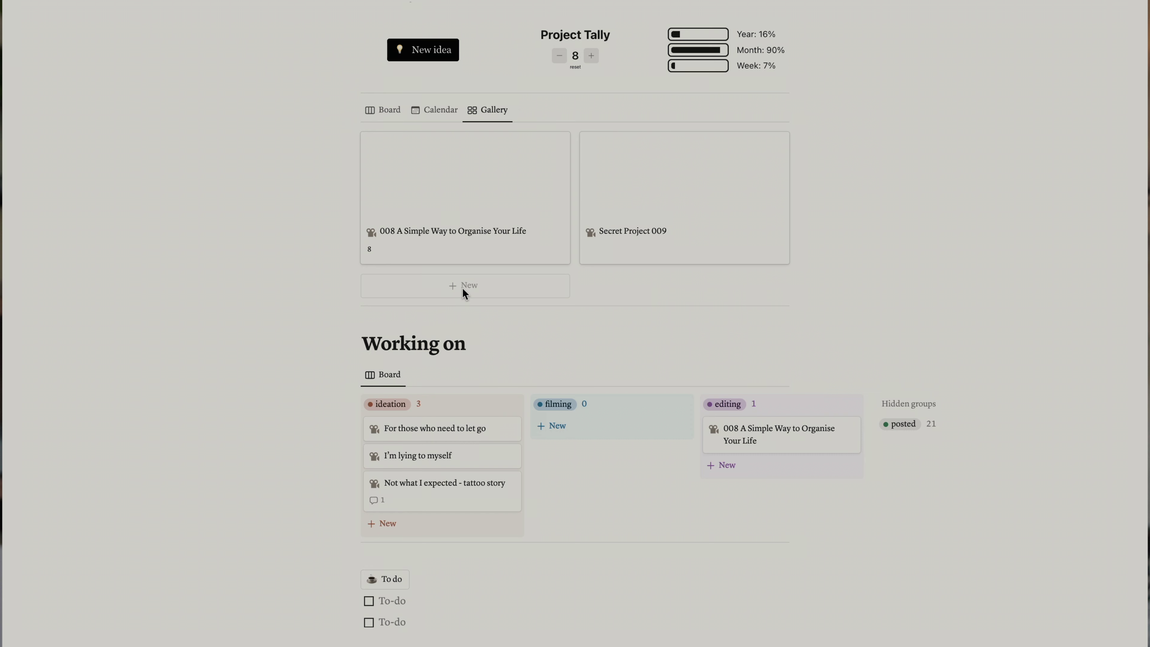
# Step: Add a new Untitled page to the projects gallery with + New
pyautogui.click(461, 287)
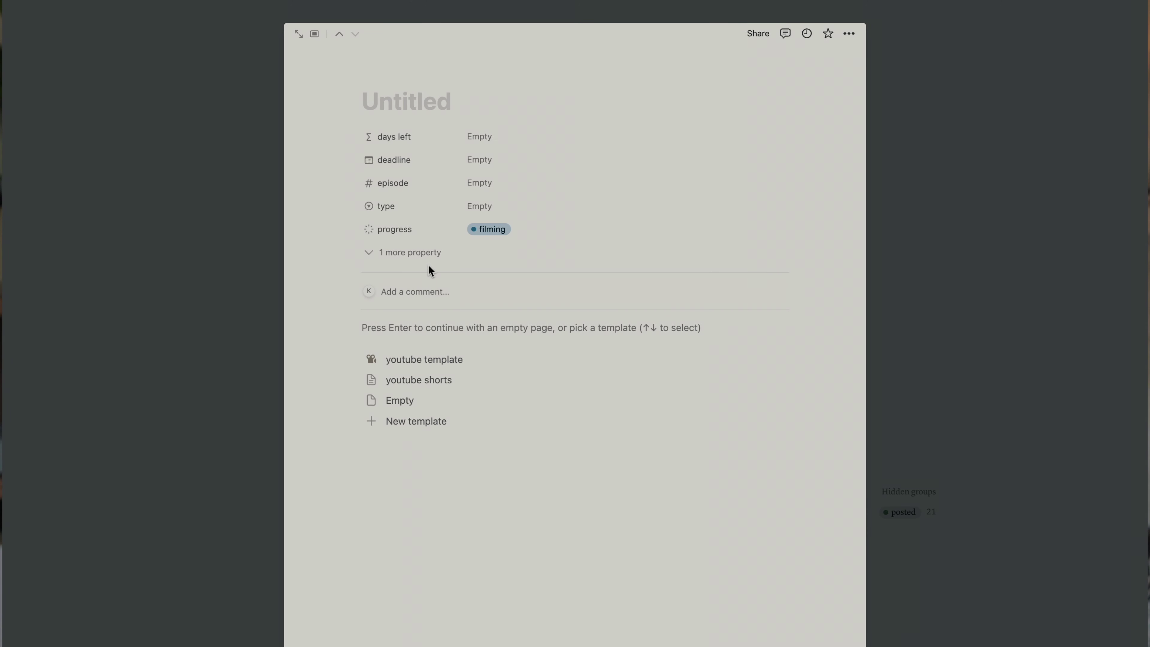